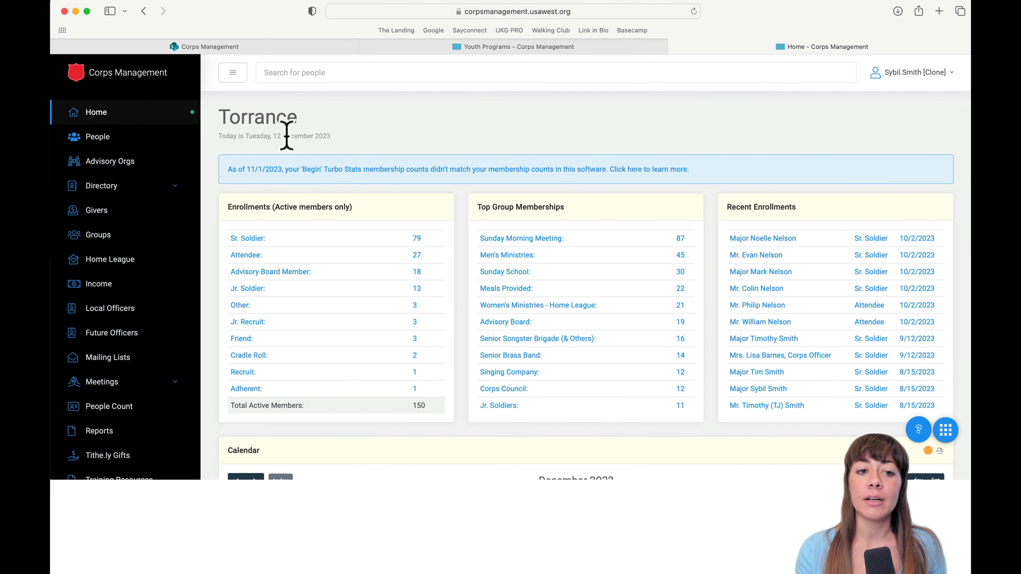
Open the Troops > Registration list under Youth Programs.
{"action": "scroll", "coordinate": [286, 136], "scroll_direction": "down", "scroll_amount": 2}
{"action": "scroll", "coordinate": [171, 262], "scroll_direction": "down", "scroll_amount": 6}
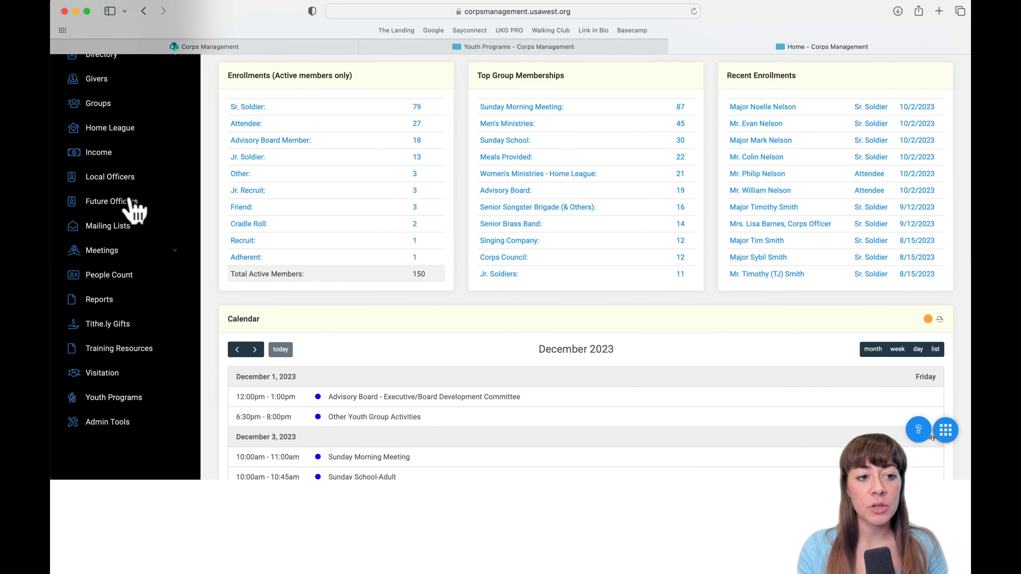
{"action": "scroll", "coordinate": [130, 211], "scroll_direction": "up", "scroll_amount": 8}
{"action": "scroll", "coordinate": [114, 398], "scroll_direction": "down", "scroll_amount": 7}
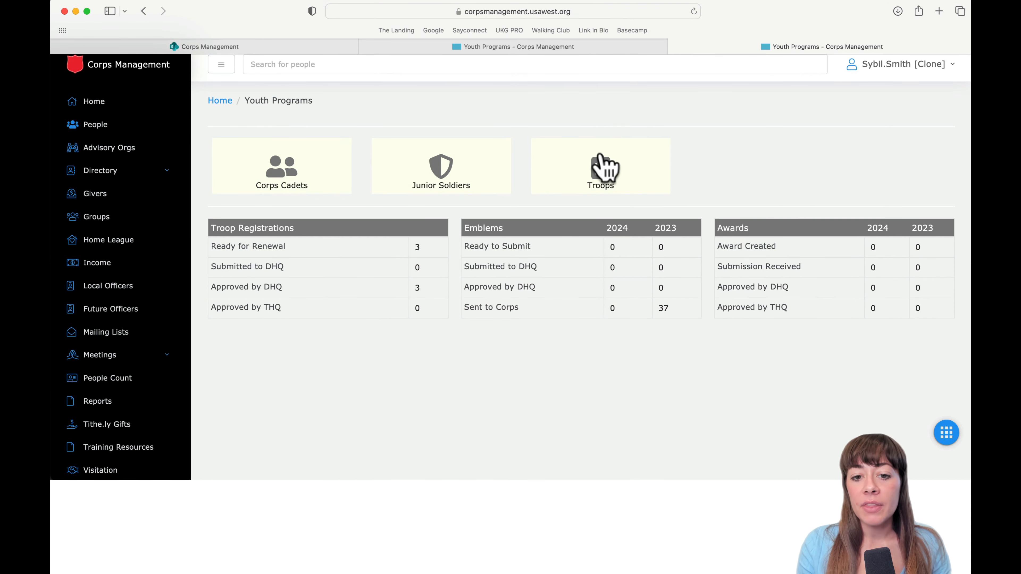
{"action": "left_click", "coordinate": [600, 155]}
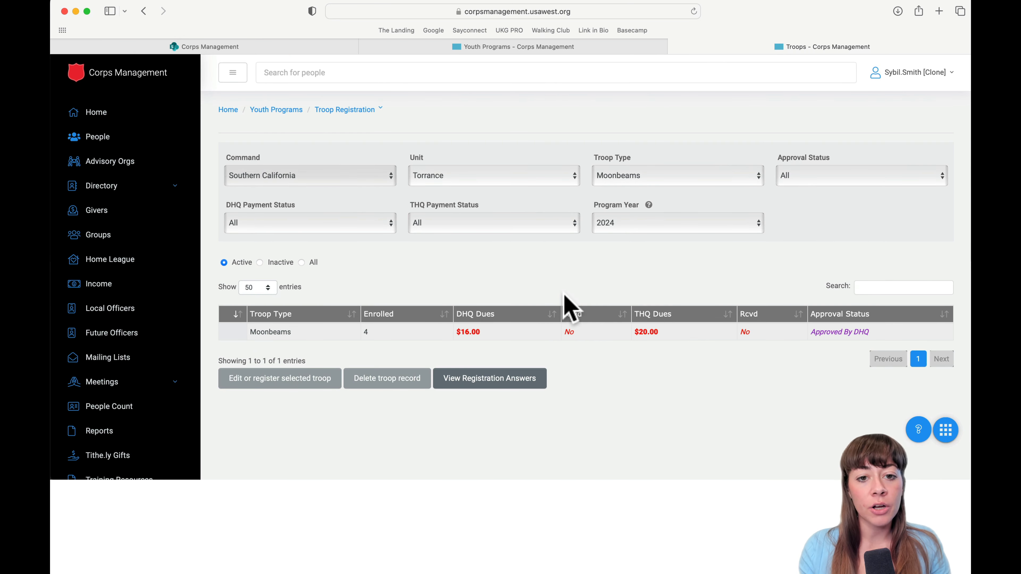
Filter the 2024 Torrance registrations to the Sunbeams troop type and select that troop.
{"action": "scroll", "coordinate": [564, 293], "scroll_direction": "down", "scroll_amount": 1}
{"action": "scroll", "coordinate": [523, 262], "scroll_direction": "down", "scroll_amount": 1}
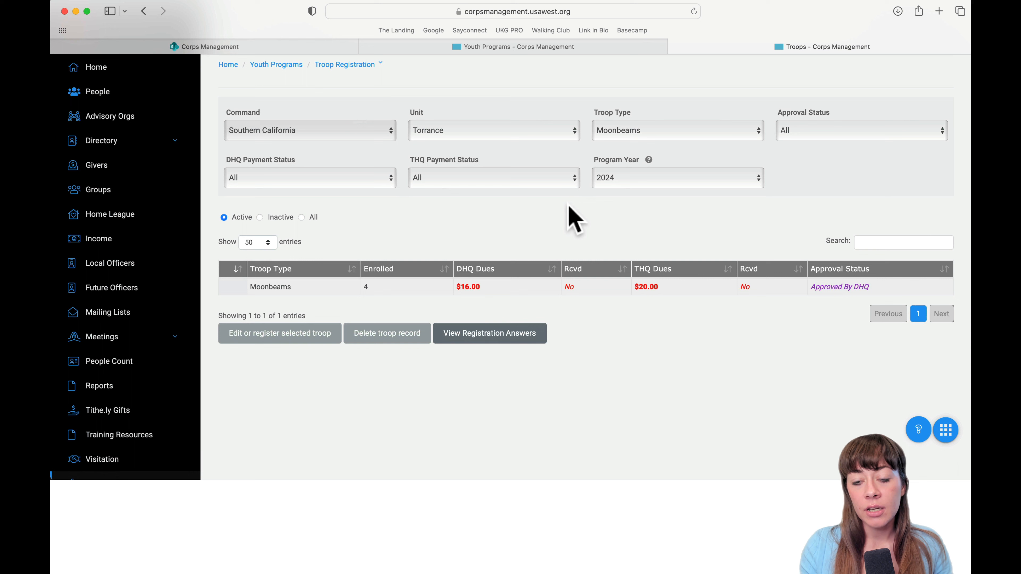
{"action": "left_click", "coordinate": [648, 138]}
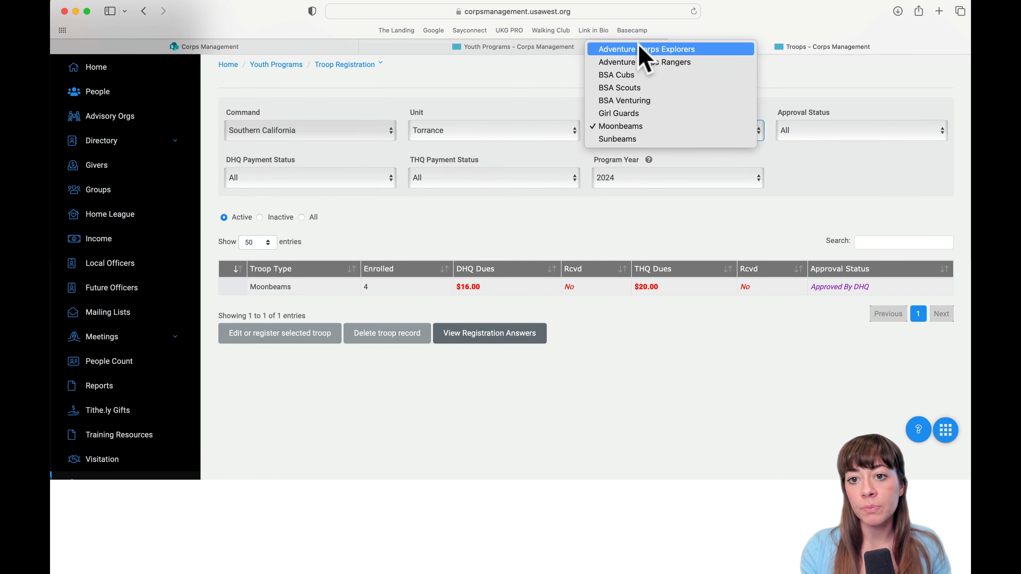
{"action": "left_click", "coordinate": [621, 137]}
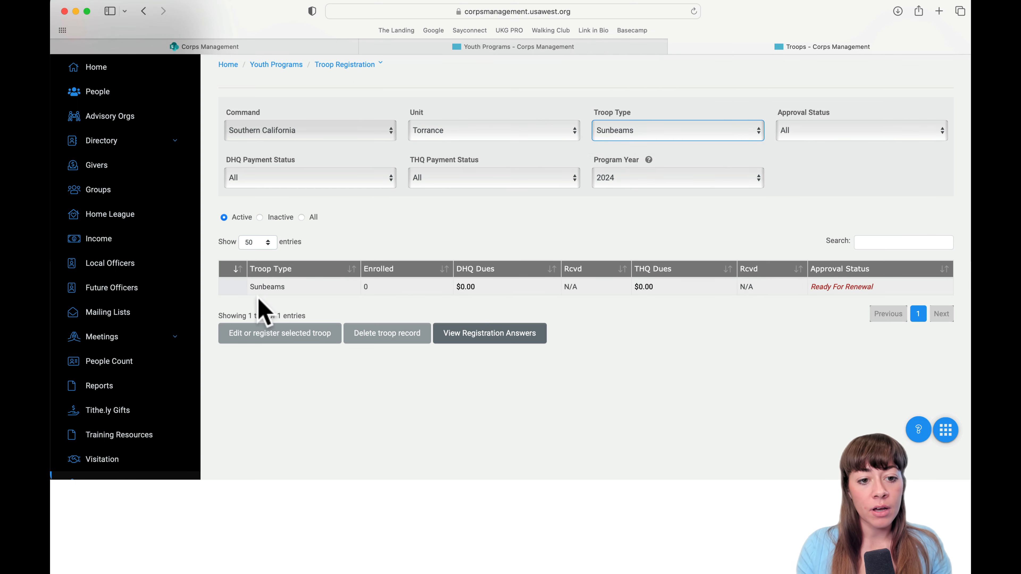
{"action": "left_click", "coordinate": [235, 286]}
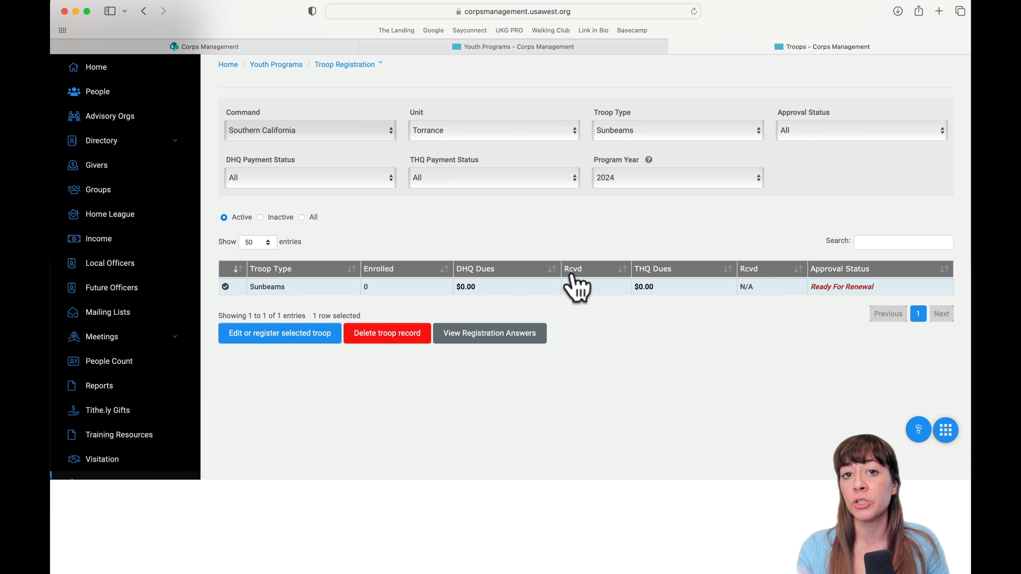
Open the Sunbeams troop record and review its missing 2024 registration and past registrations.
{"action": "left_click", "coordinate": [289, 341]}
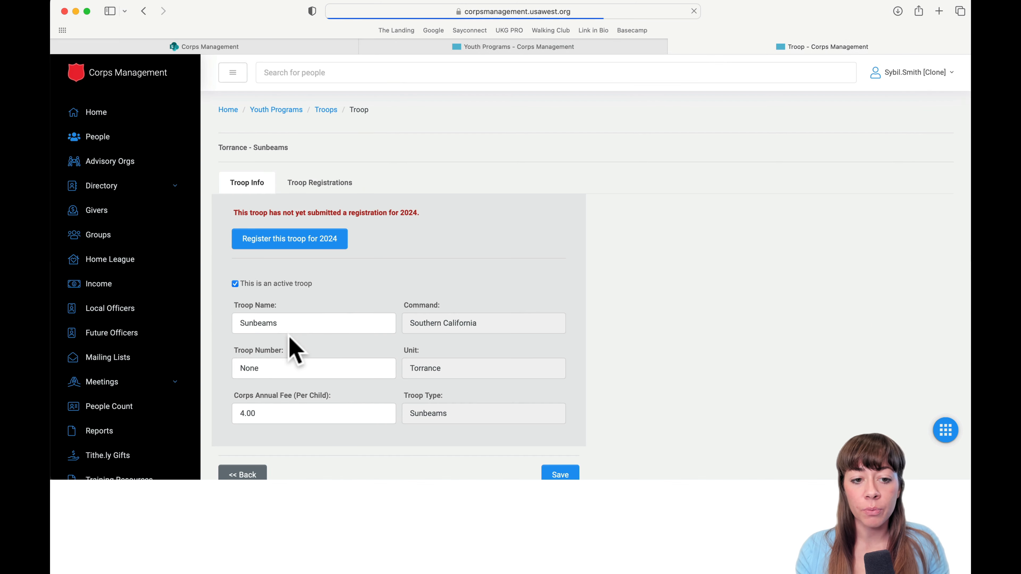
{"action": "scroll", "coordinate": [292, 347], "scroll_direction": "down", "scroll_amount": 2}
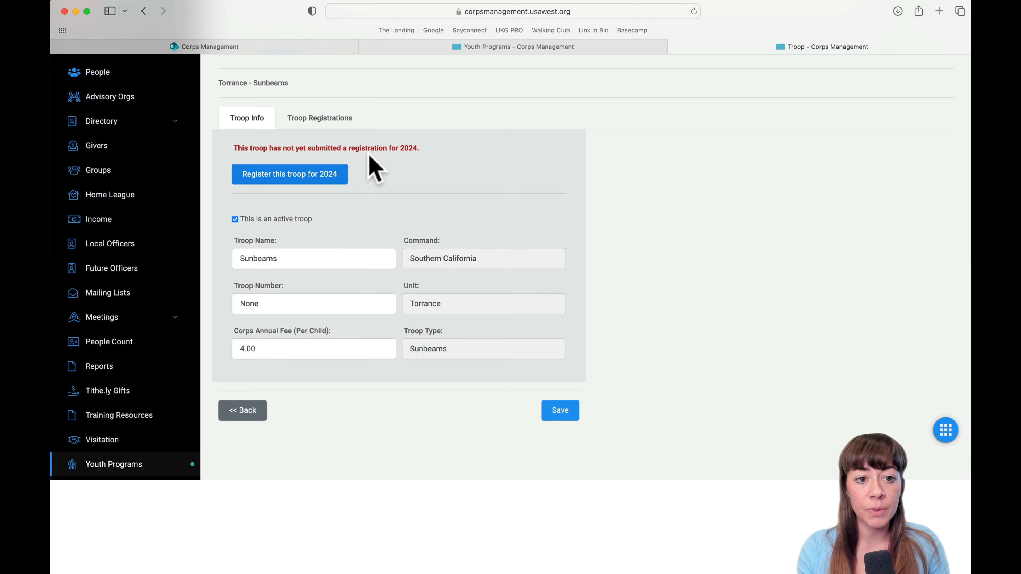
{"action": "left_click_drag", "start_coordinate": [231, 148], "coordinate": [456, 151]}
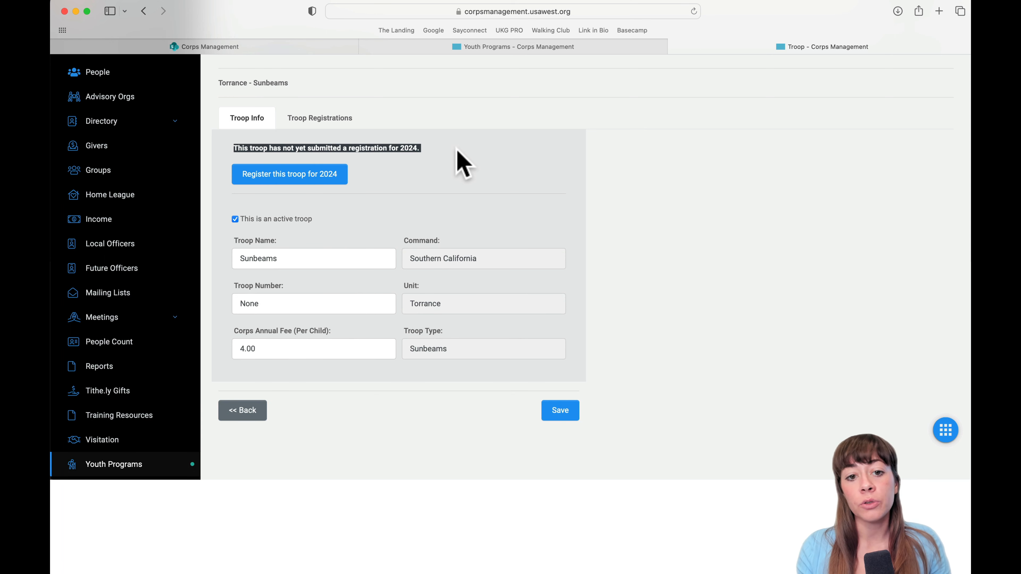
{"action": "left_click", "coordinate": [425, 167]}
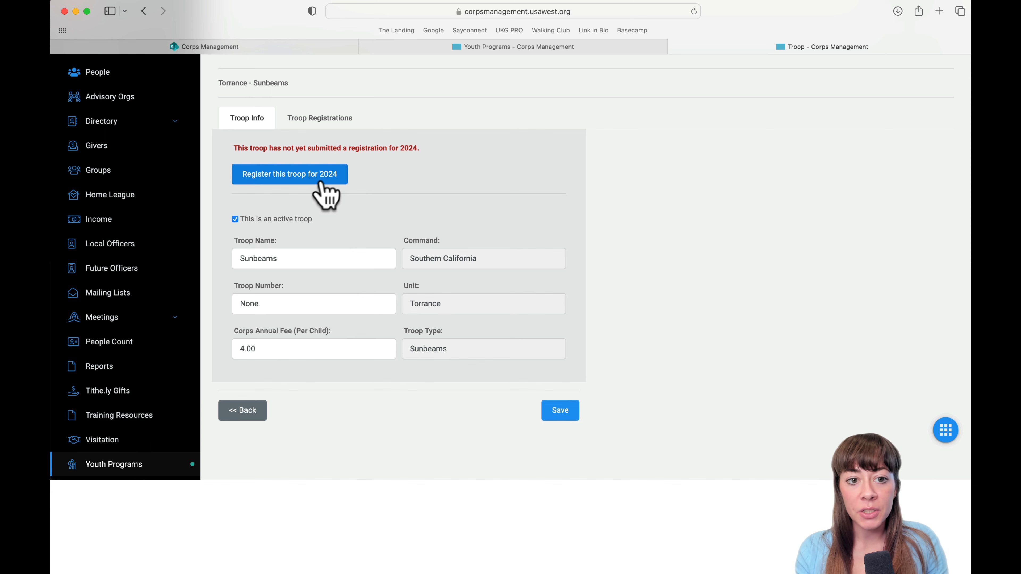
{"action": "left_click", "coordinate": [334, 120]}
{"action": "scroll", "coordinate": [362, 245], "scroll_direction": "down", "scroll_amount": 1}
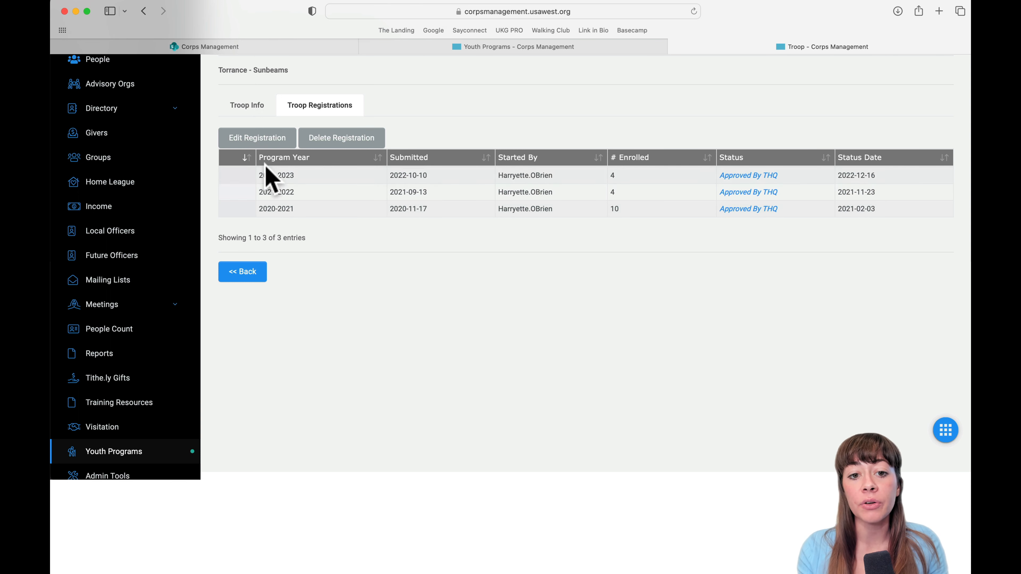
Back on Troop Info, leave the 4.00 Corps Annual Fee unchanged and start the 2024 registration.
{"action": "left_click", "coordinate": [257, 106]}
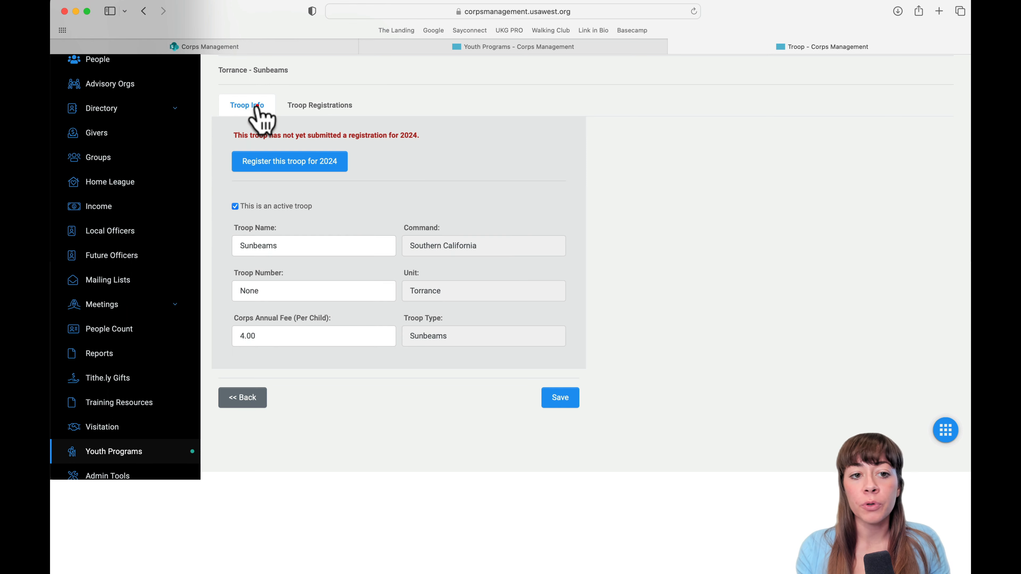
{"action": "scroll", "coordinate": [328, 278], "scroll_direction": "down", "scroll_amount": 1}
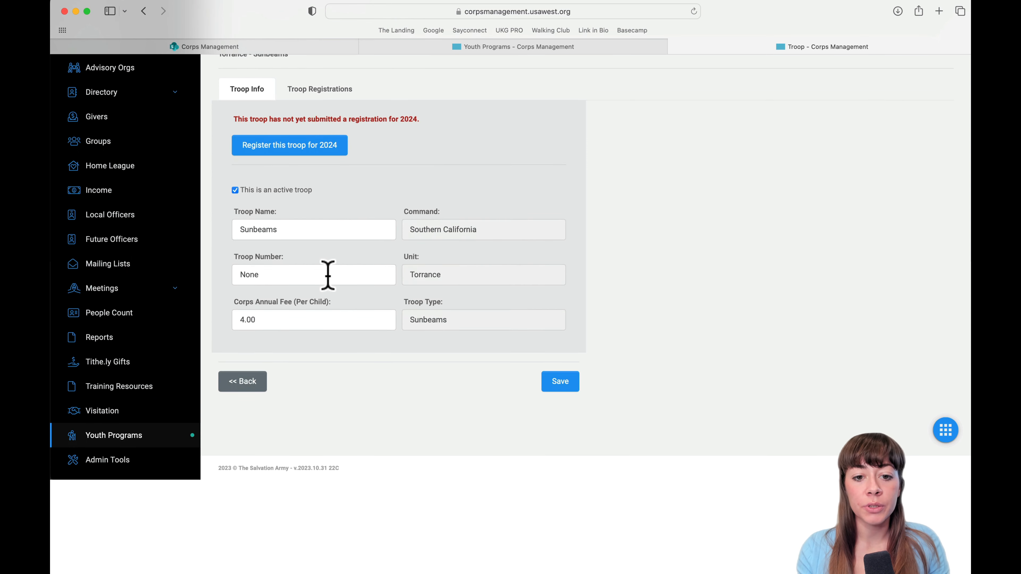
{"action": "double_click", "coordinate": [288, 319]}
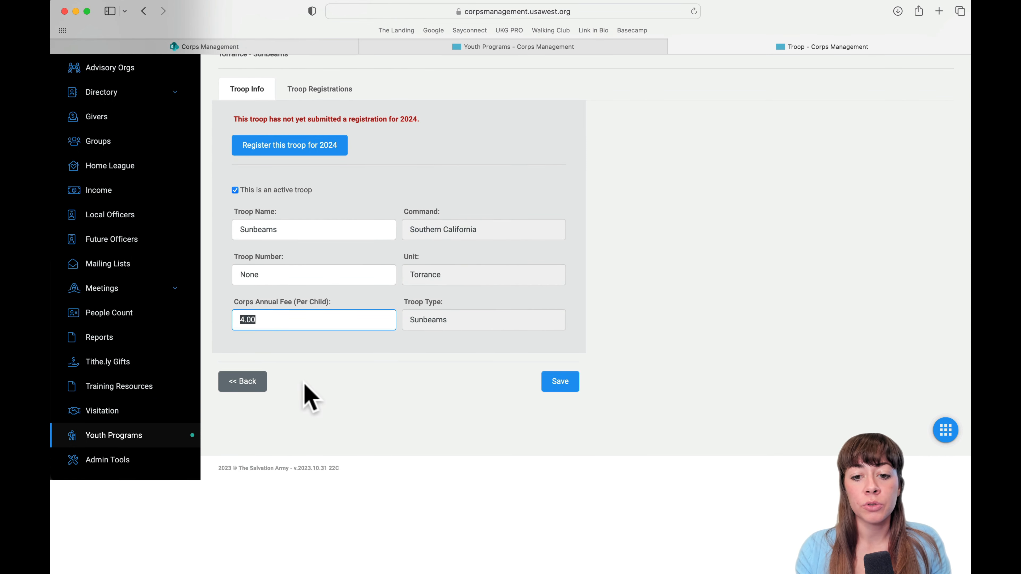
{"action": "left_click", "coordinate": [333, 399]}
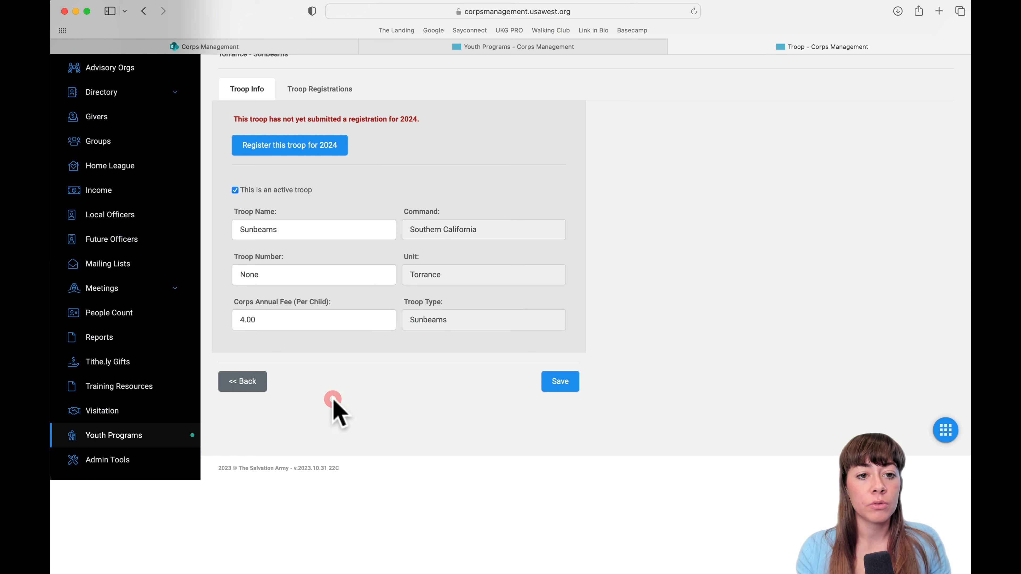
{"action": "left_click", "coordinate": [278, 150]}
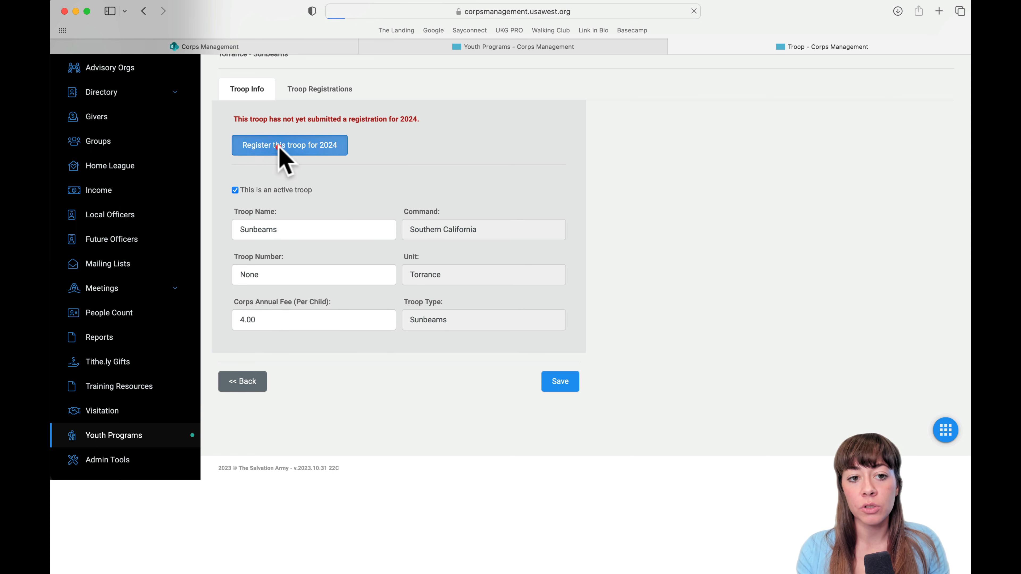
Tick the two commissioned Torrance leaders and continue to Step 2: Add Members.
{"action": "scroll", "coordinate": [364, 238], "scroll_direction": "down", "scroll_amount": 5}
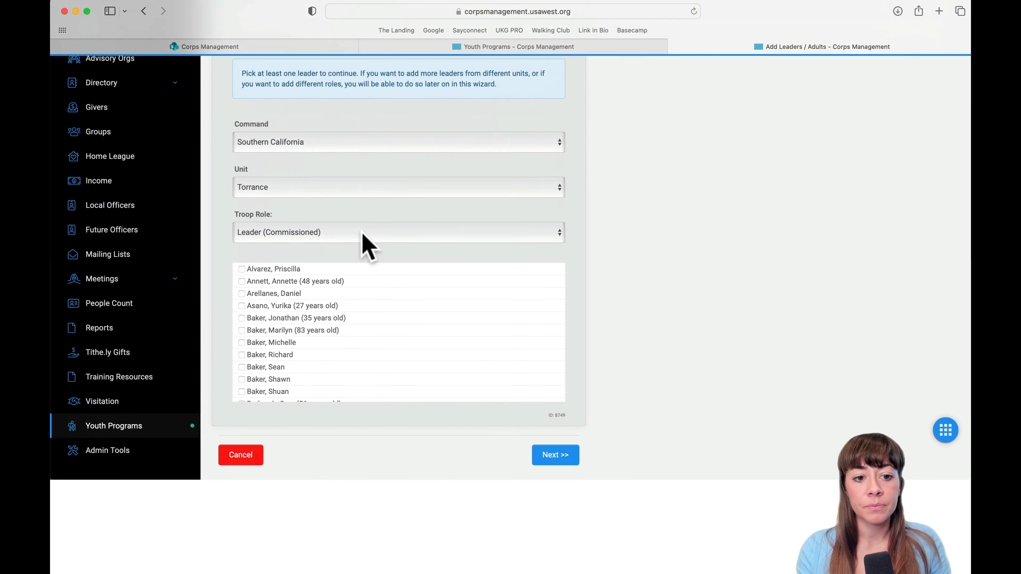
{"action": "scroll", "coordinate": [284, 270], "scroll_direction": "down", "scroll_amount": 3}
{"action": "scroll", "coordinate": [282, 267], "scroll_direction": "down", "scroll_amount": 6}
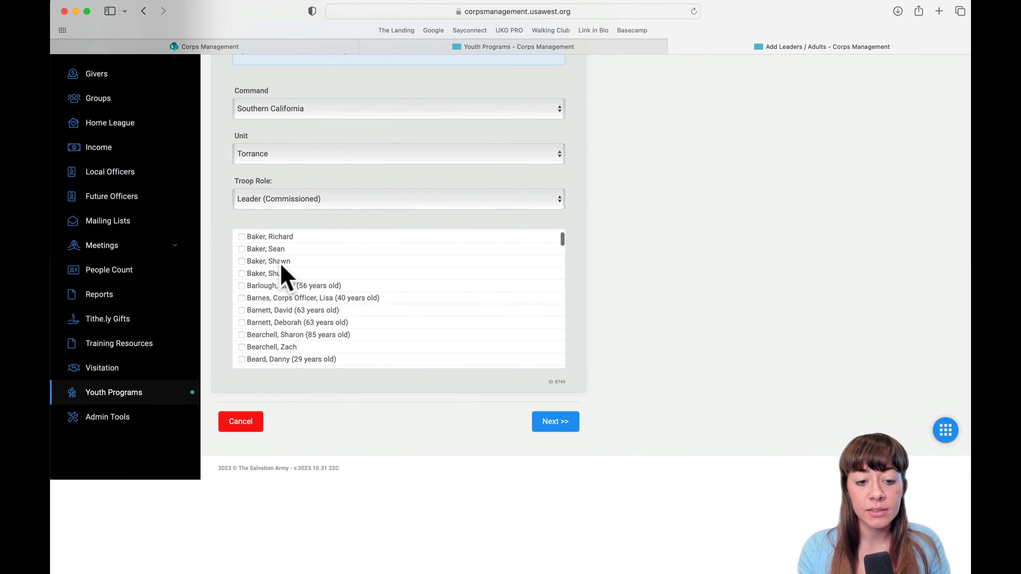
{"action": "scroll", "coordinate": [287, 278], "scroll_direction": "down", "scroll_amount": 15}
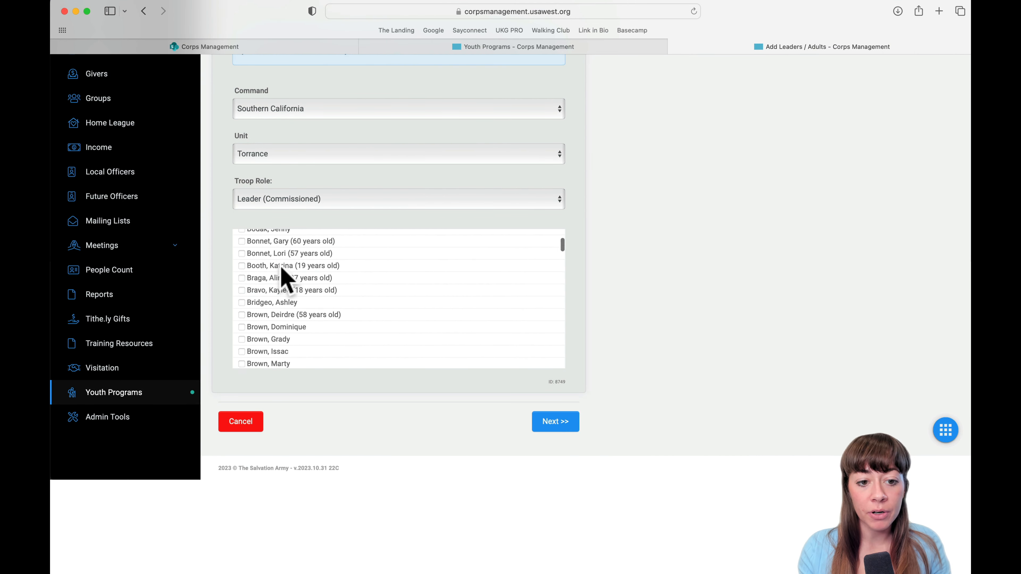
{"action": "scroll", "coordinate": [286, 279], "scroll_direction": "down", "scroll_amount": 15}
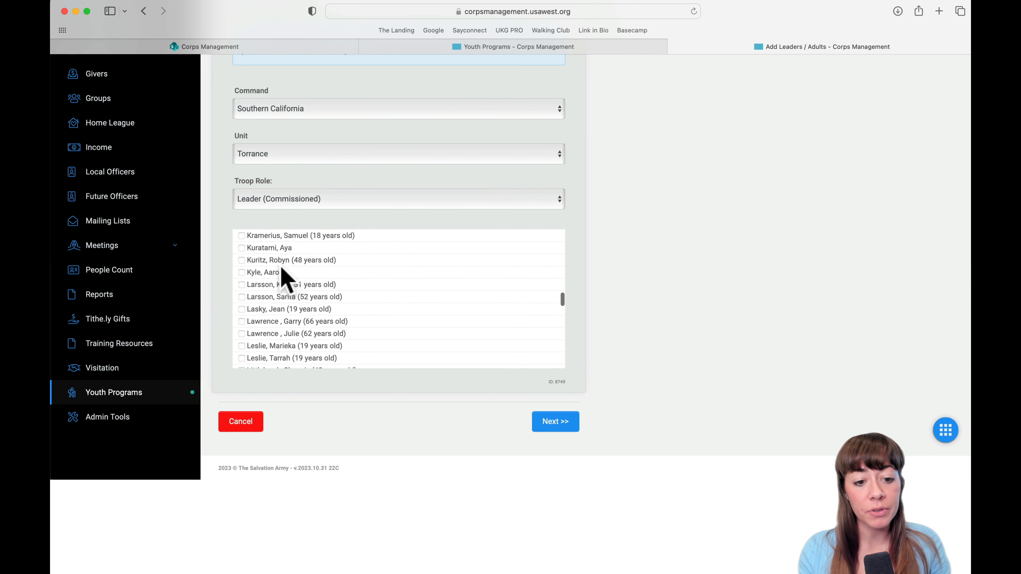
{"action": "scroll", "coordinate": [249, 328], "scroll_direction": "down", "scroll_amount": 10}
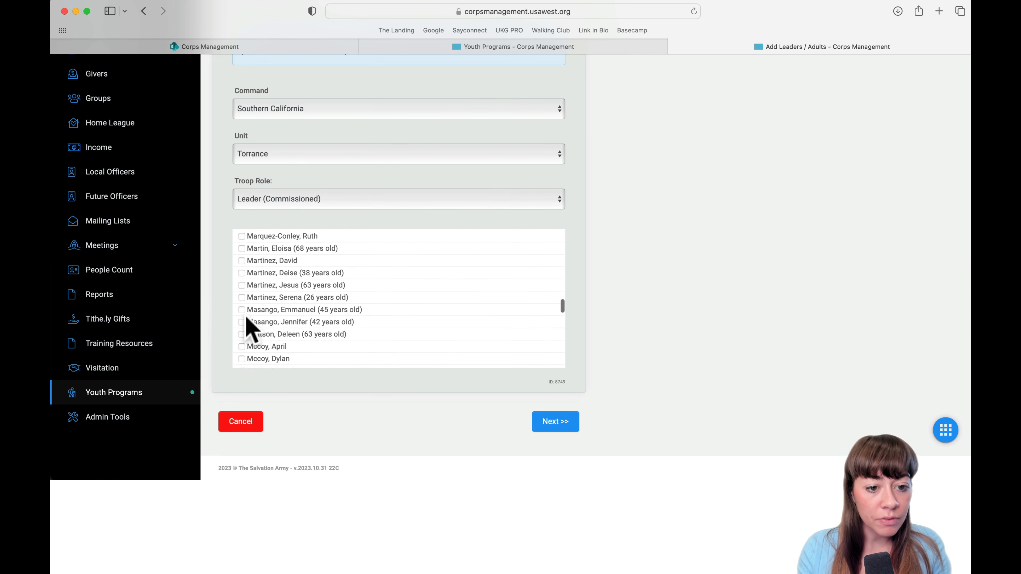
{"action": "scroll", "coordinate": [246, 338], "scroll_direction": "up", "scroll_amount": 20}
{"action": "scroll", "coordinate": [244, 314], "scroll_direction": "up", "scroll_amount": 5}
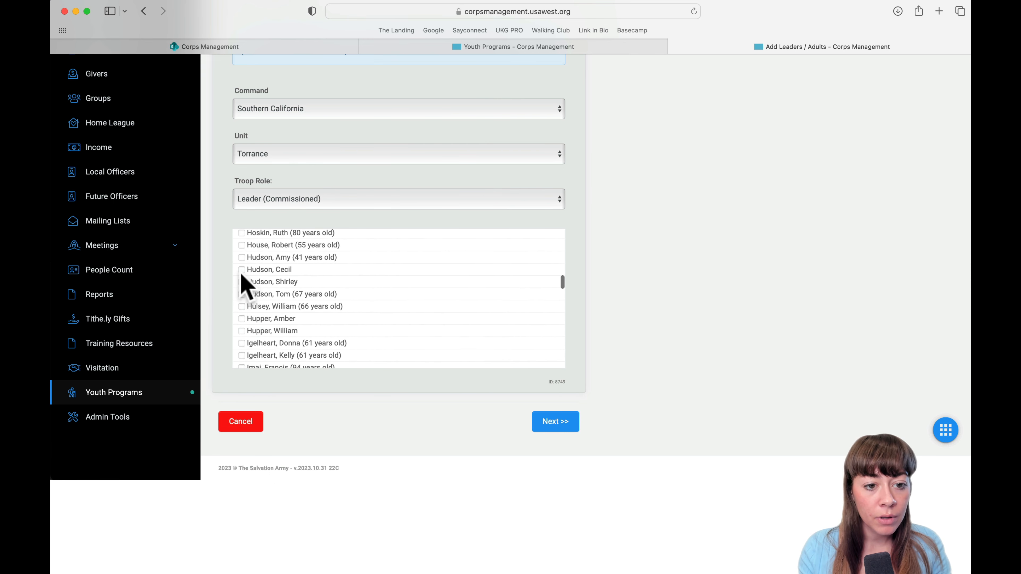
{"action": "left_click", "coordinate": [242, 282]}
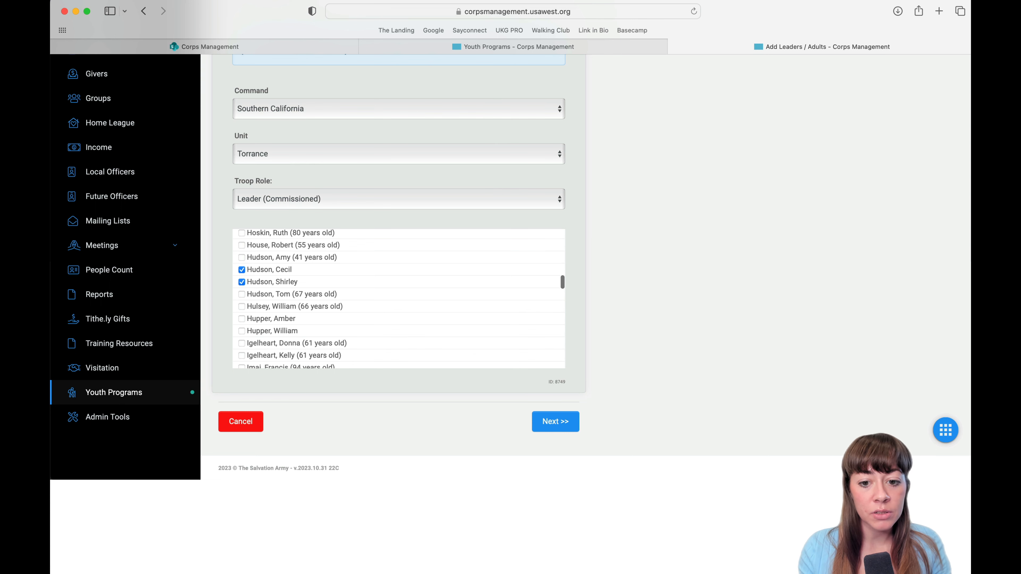
{"action": "left_click", "coordinate": [562, 428]}
{"action": "scroll", "coordinate": [563, 433], "scroll_direction": "down", "scroll_amount": 10}
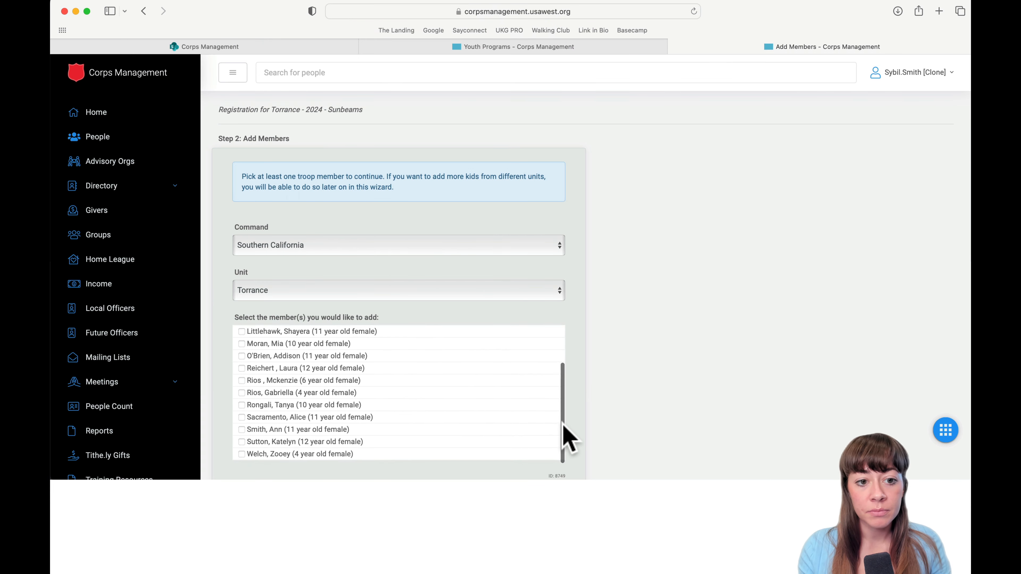
Add the 11-year-old member and continue to Step 3: Troop Questions.
{"action": "scroll", "coordinate": [630, 330], "scroll_direction": "down", "scroll_amount": 3}
{"action": "scroll", "coordinate": [467, 338], "scroll_direction": "up", "scroll_amount": 3}
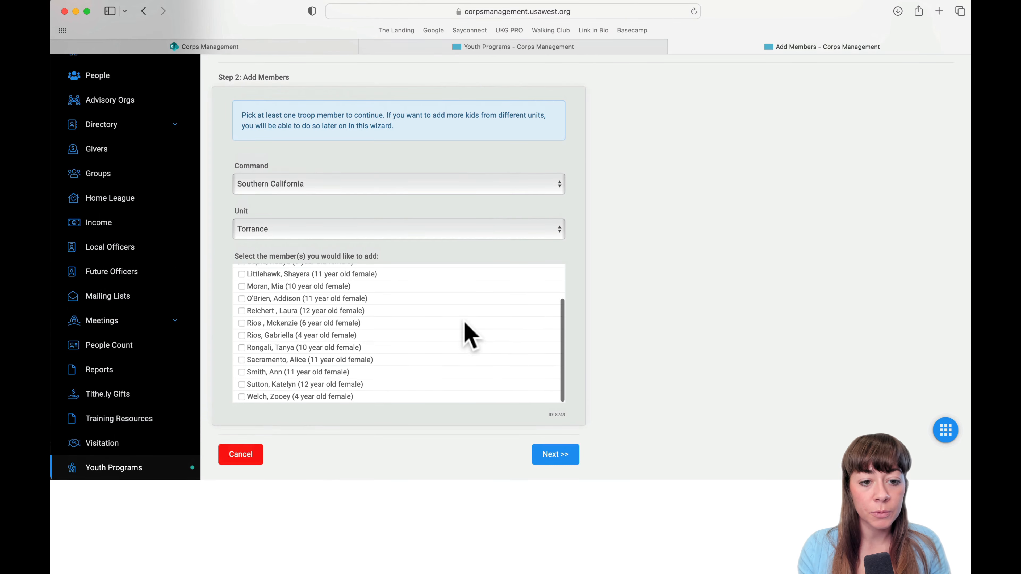
{"action": "scroll", "coordinate": [324, 322], "scroll_direction": "down", "scroll_amount": 3}
{"action": "scroll", "coordinate": [273, 319], "scroll_direction": "up", "scroll_amount": 4}
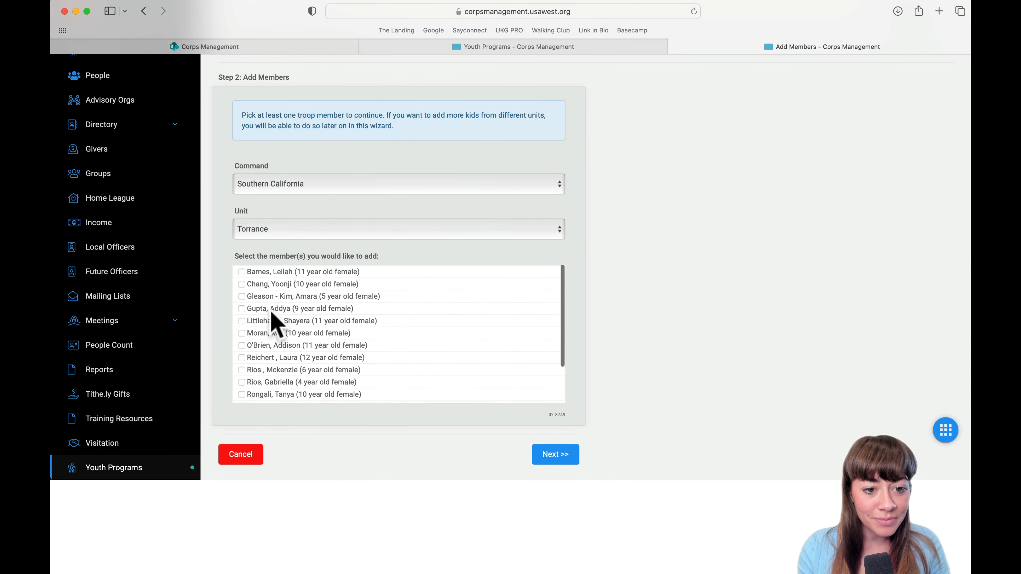
{"action": "scroll", "coordinate": [271, 315], "scroll_direction": "down", "scroll_amount": 1}
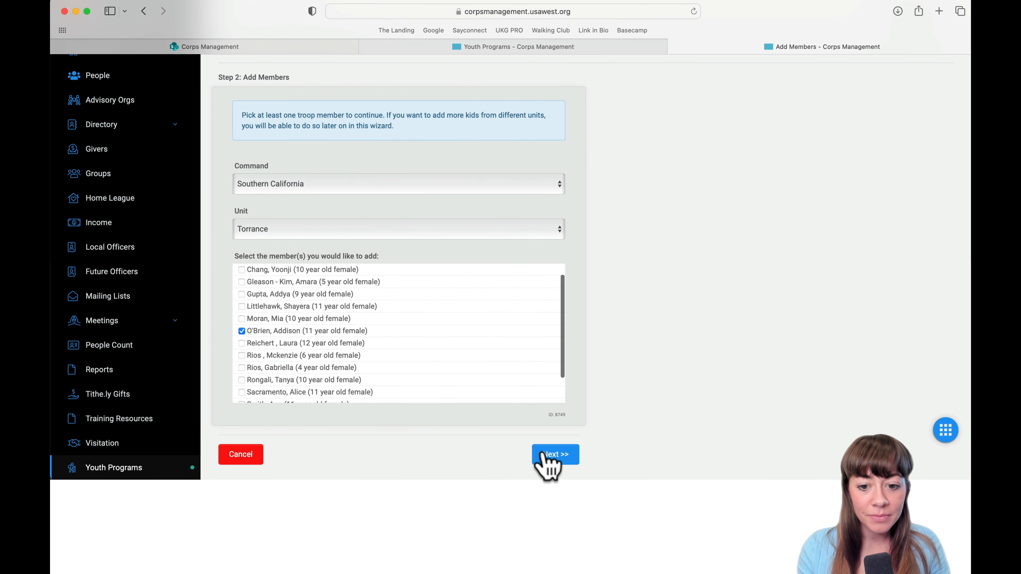
{"action": "left_click", "coordinate": [552, 459]}
{"action": "scroll", "coordinate": [487, 439], "scroll_direction": "down", "scroll_amount": 1}
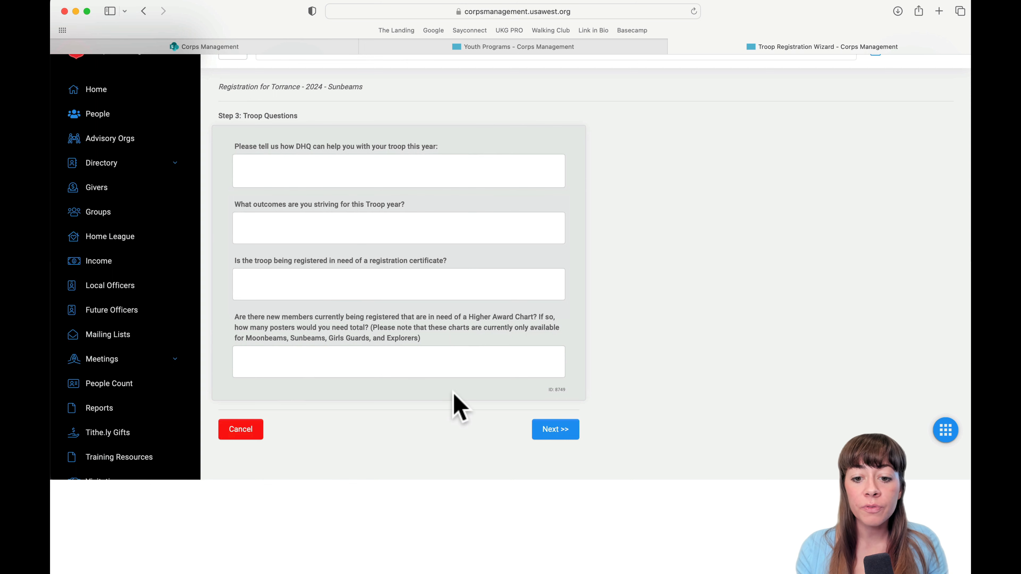
Dismiss the 'Please answer all questions' alert, then cancel the registration and confirm with Yes!
{"action": "left_click", "coordinate": [556, 437]}
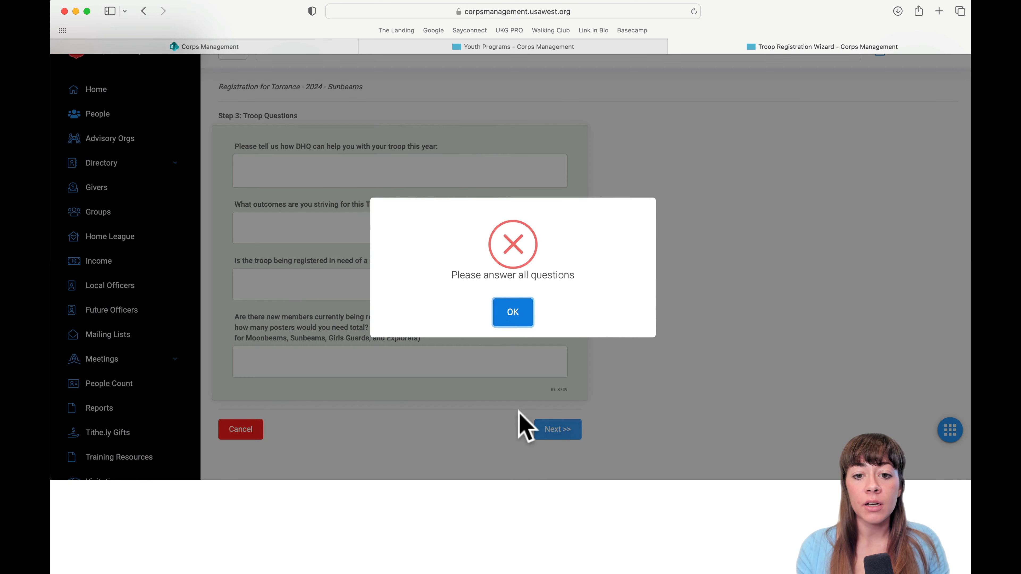
{"action": "left_click", "coordinate": [515, 313]}
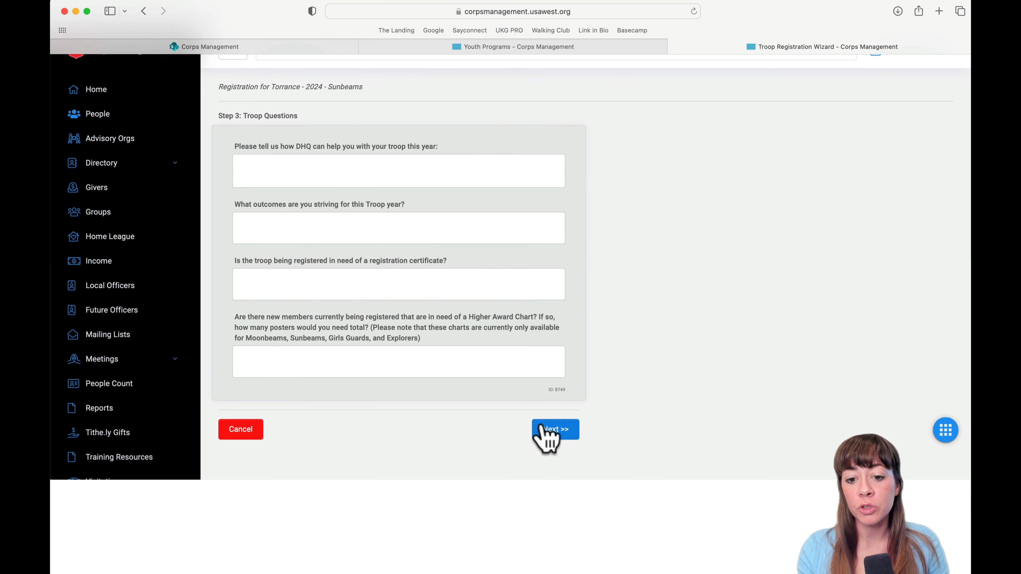
{"action": "left_click", "coordinate": [243, 429]}
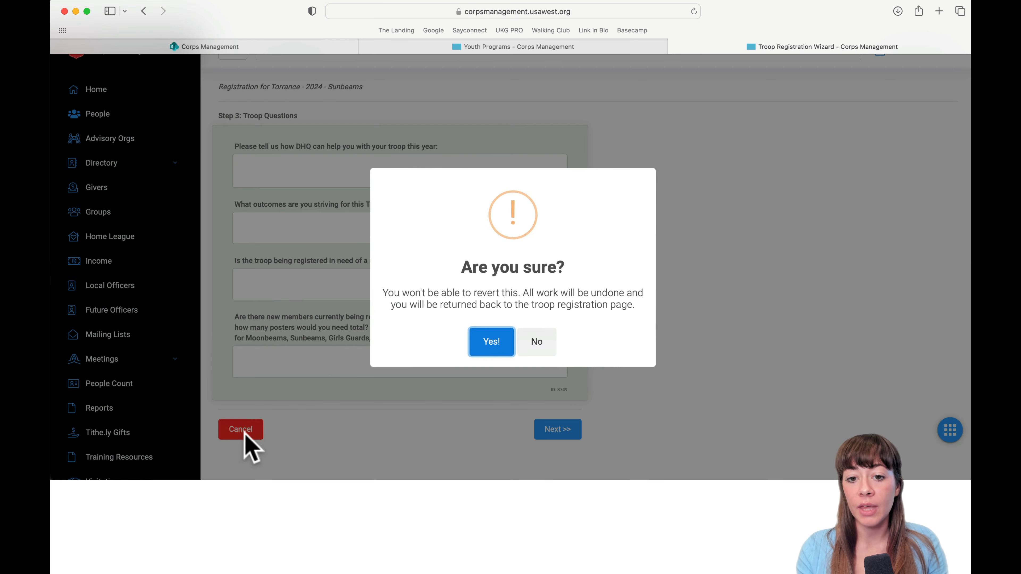
{"action": "left_click", "coordinate": [501, 338]}
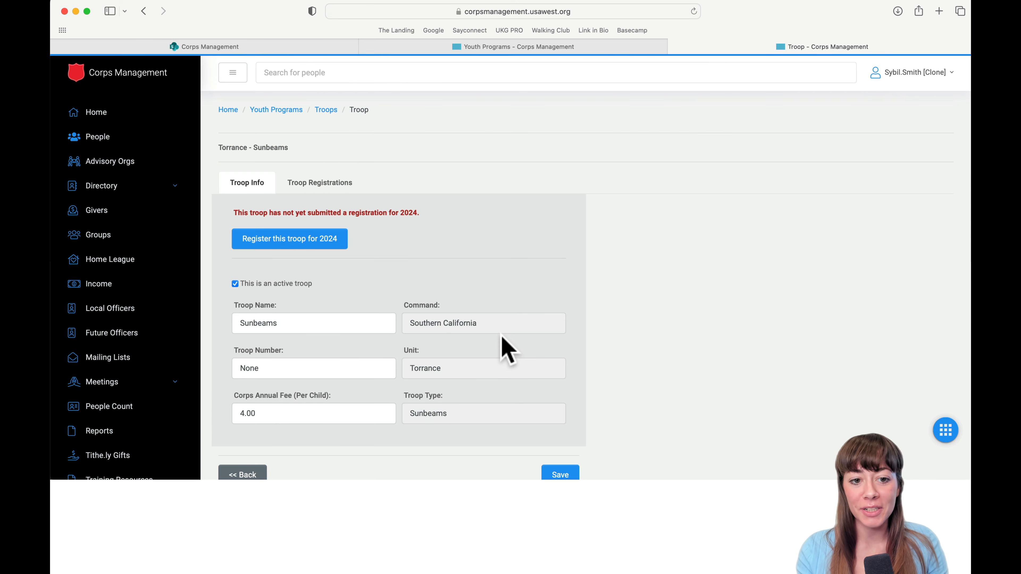
{"action": "scroll", "coordinate": [501, 334], "scroll_direction": "down", "scroll_amount": 2}
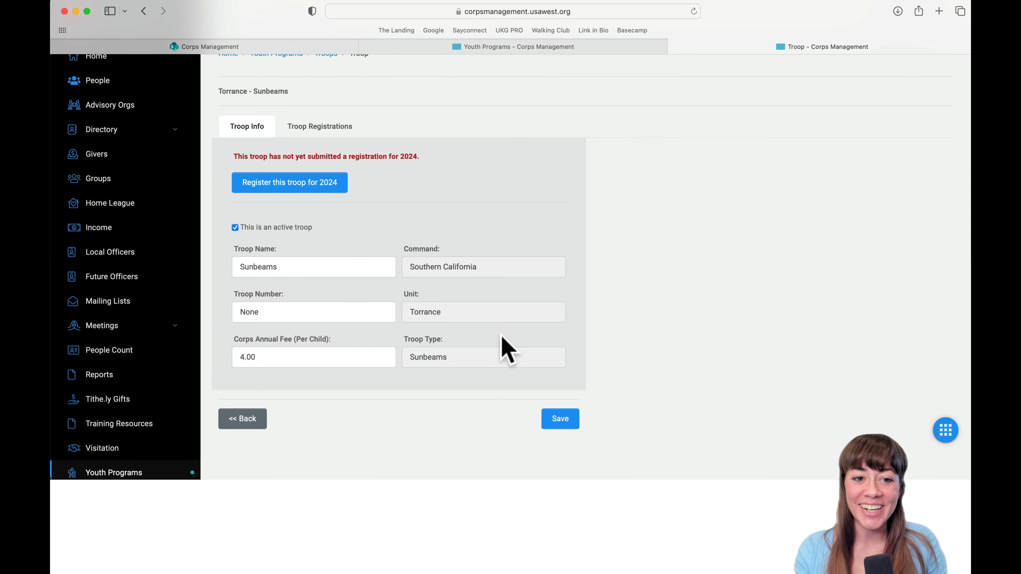
{"action": "scroll", "coordinate": [506, 269], "scroll_direction": "down", "scroll_amount": 2}
{"action": "scroll", "coordinate": [342, 168], "scroll_direction": "up", "scroll_amount": 2}
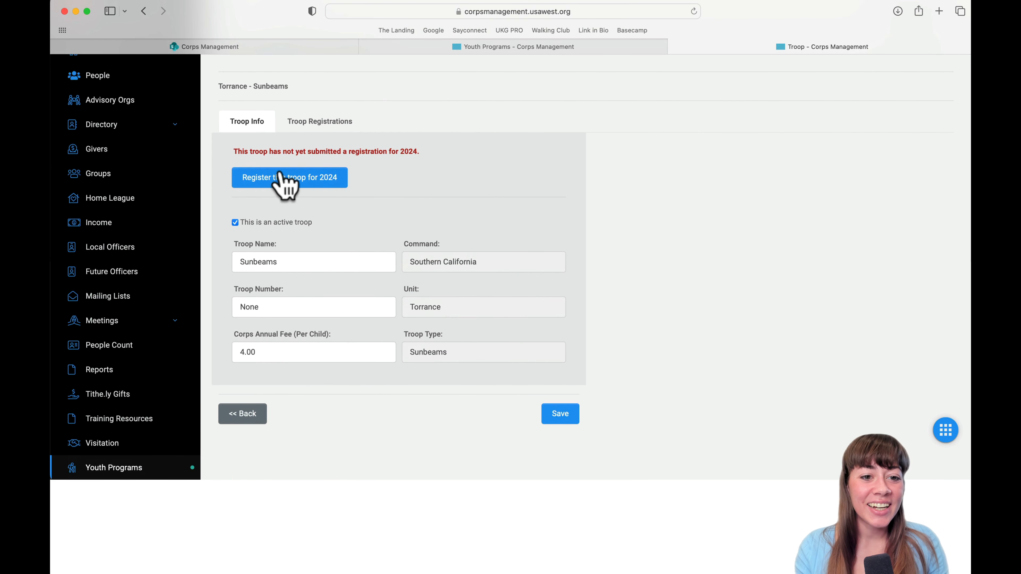
Filter the registration list to Adventure Corps Explorers and open that Torrance troop's record.
{"action": "left_click", "coordinate": [244, 414]}
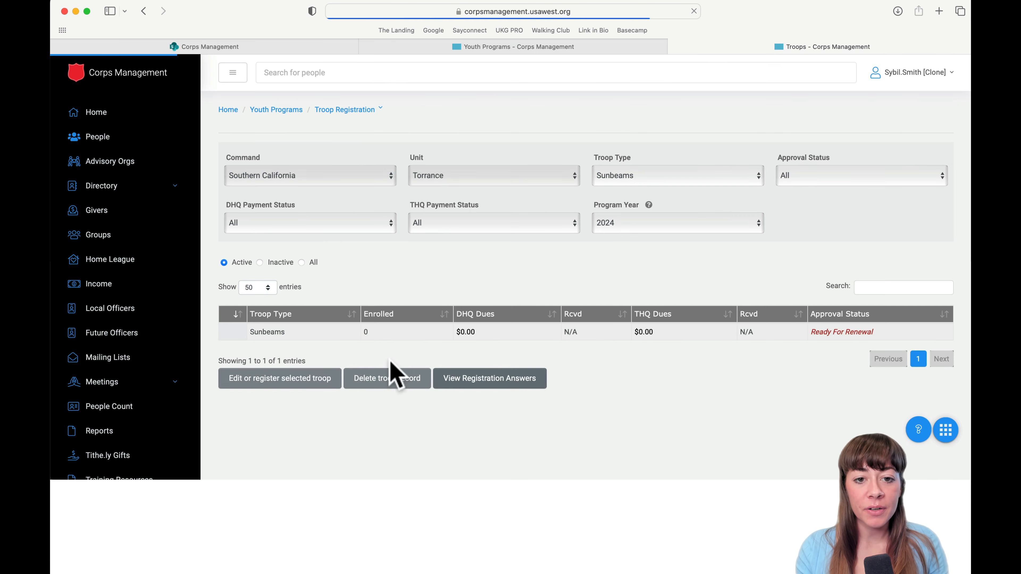
{"action": "left_click", "coordinate": [680, 116]}
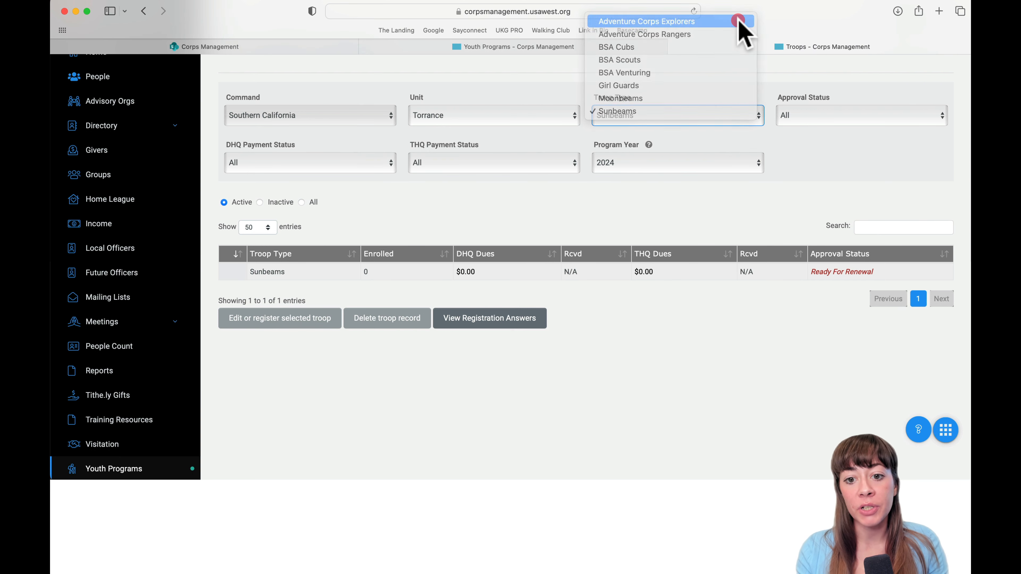
{"action": "left_click", "coordinate": [740, 21]}
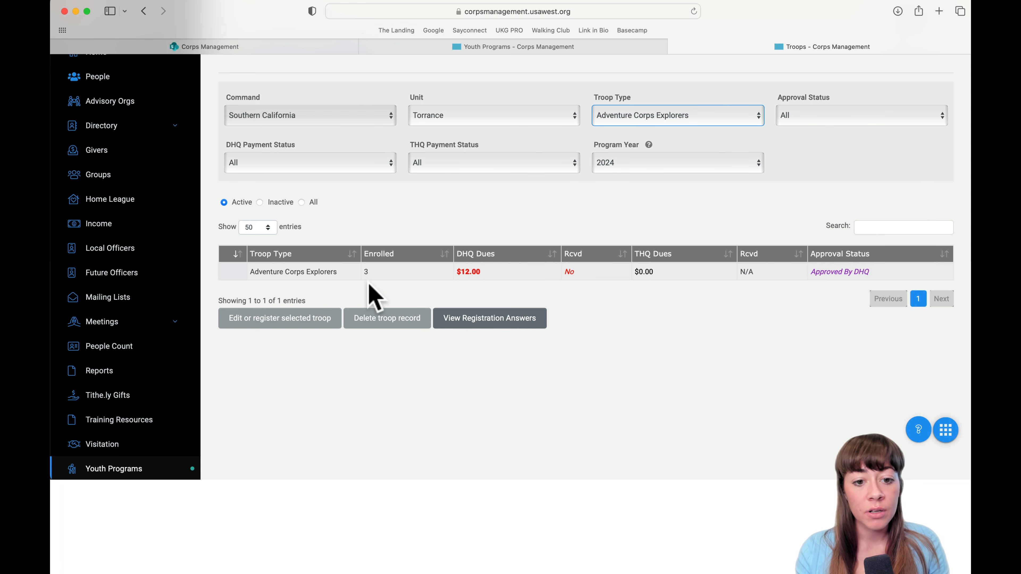
{"action": "left_click", "coordinate": [232, 271]}
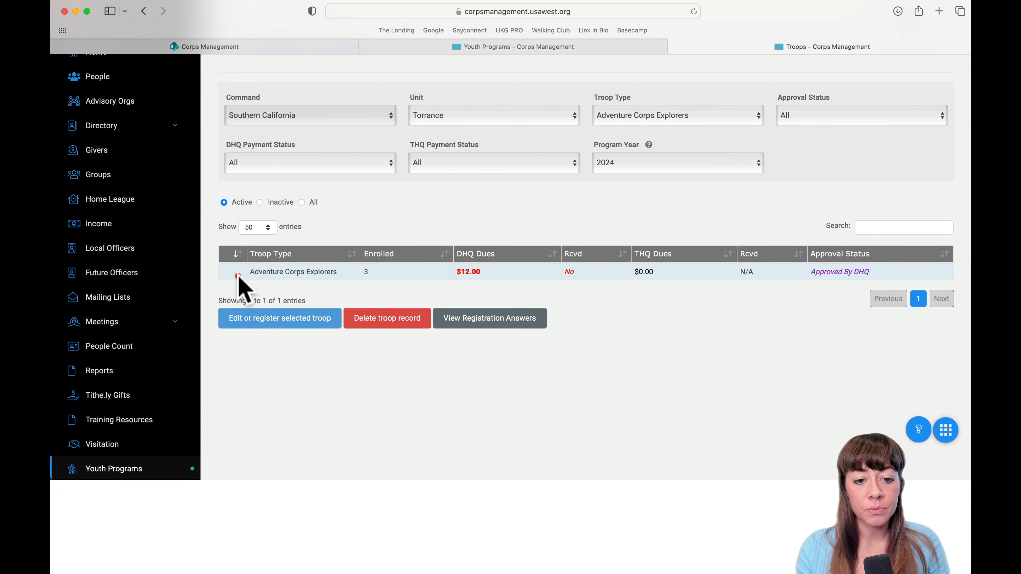
{"action": "left_click", "coordinate": [234, 273]}
{"action": "left_click", "coordinate": [698, 115]}
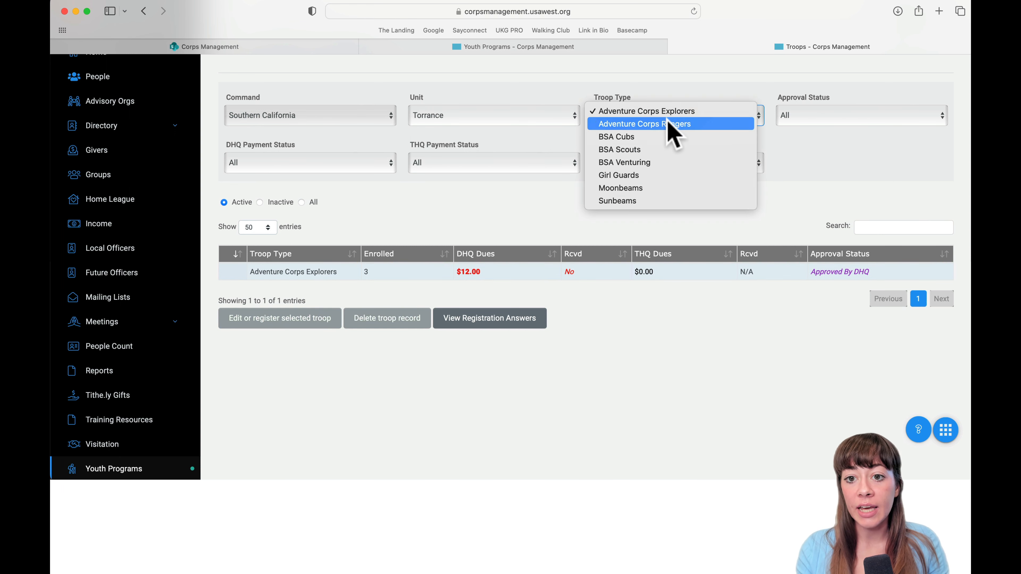
{"action": "left_click", "coordinate": [640, 114]}
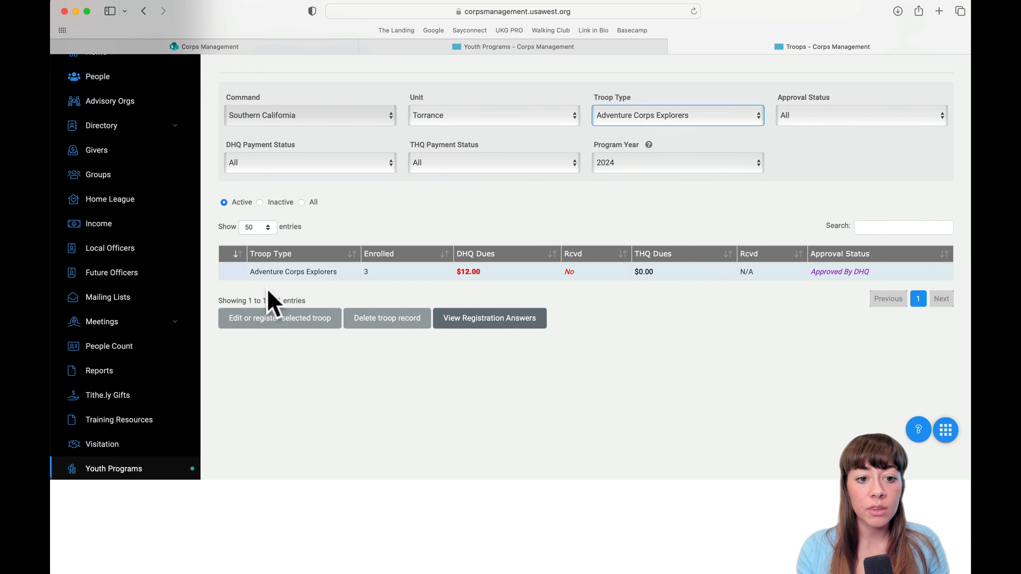
{"action": "left_click", "coordinate": [238, 274]}
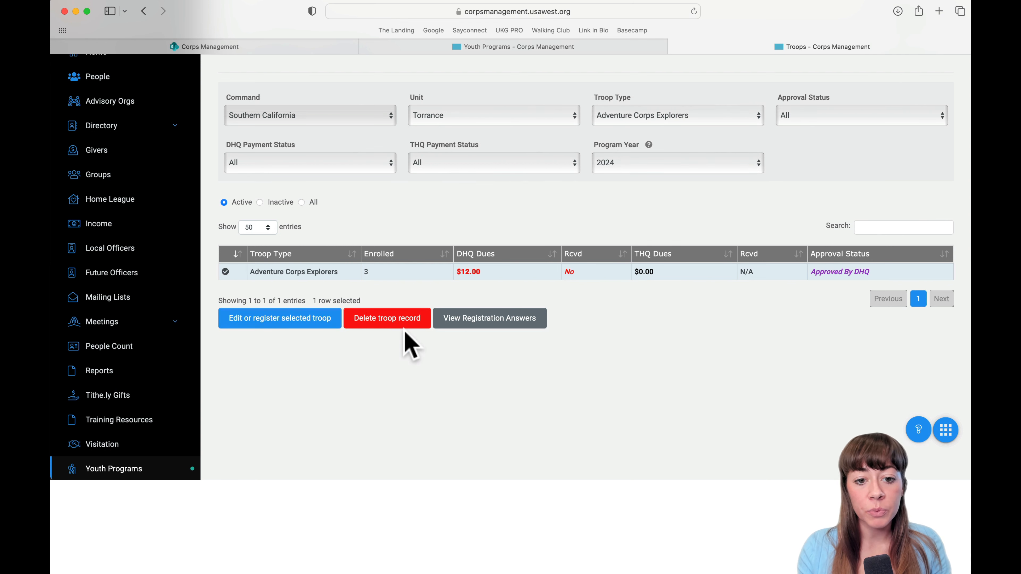
{"action": "left_click", "coordinate": [325, 318]}
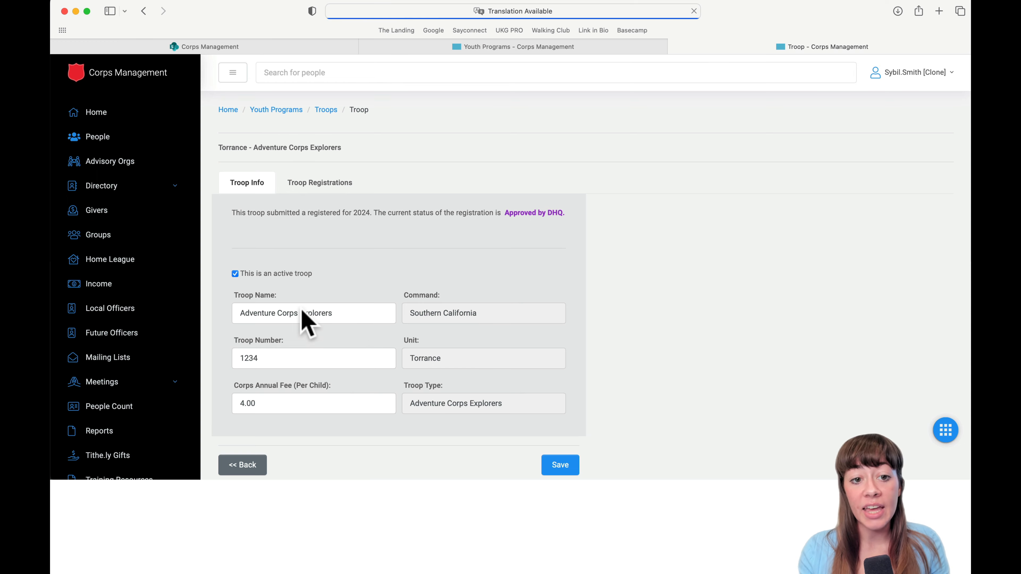
From the Troop Registrations history, open the 2023-2024 Adventure Corps Explorers registration for editing.
{"action": "scroll", "coordinate": [306, 320], "scroll_direction": "down", "scroll_amount": 1}
{"action": "scroll", "coordinate": [305, 322], "scroll_direction": "down", "scroll_amount": 2}
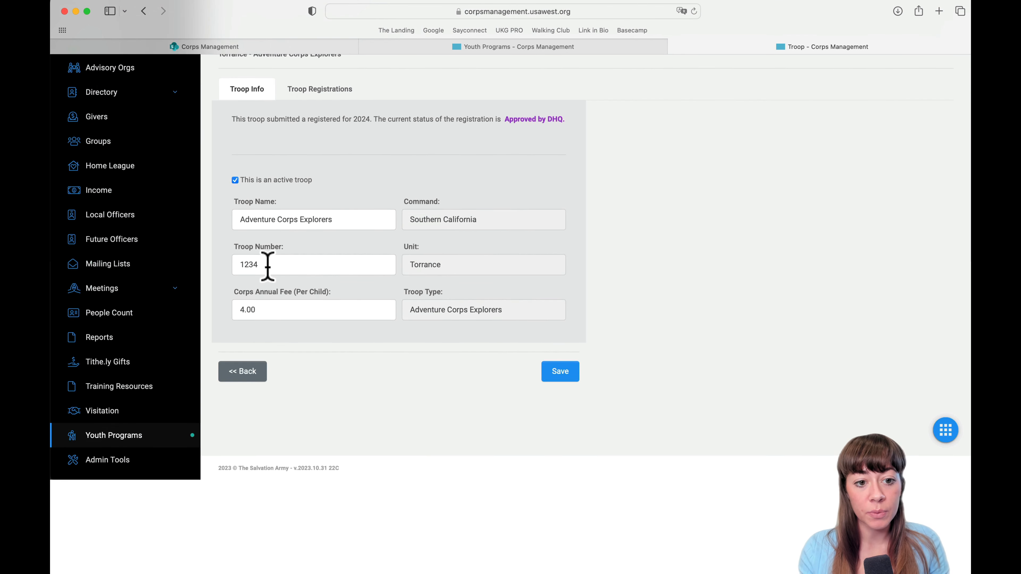
{"action": "scroll", "coordinate": [402, 297], "scroll_direction": "up", "scroll_amount": 1}
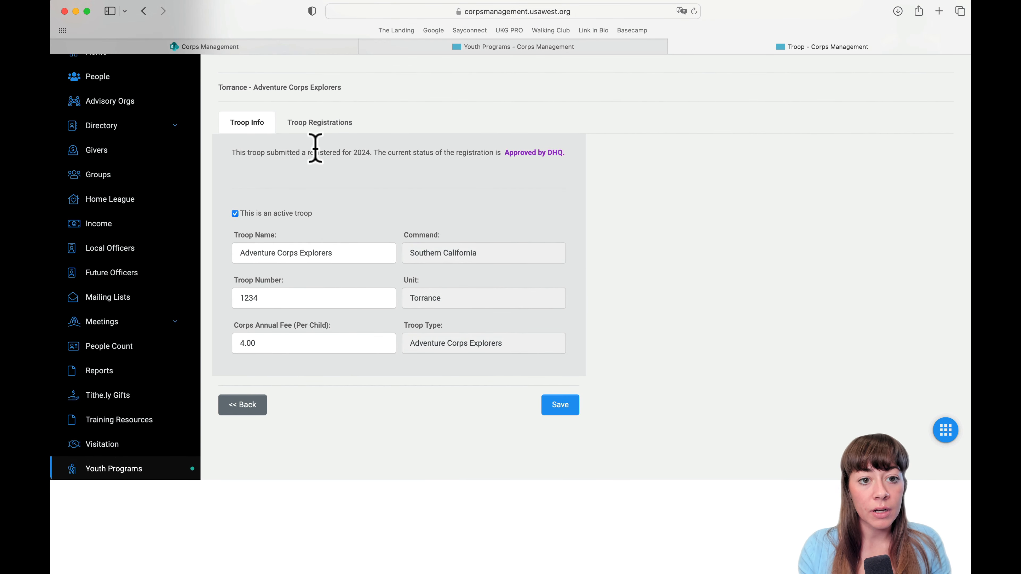
{"action": "left_click", "coordinate": [318, 121]}
{"action": "scroll", "coordinate": [383, 324], "scroll_direction": "down", "scroll_amount": 1}
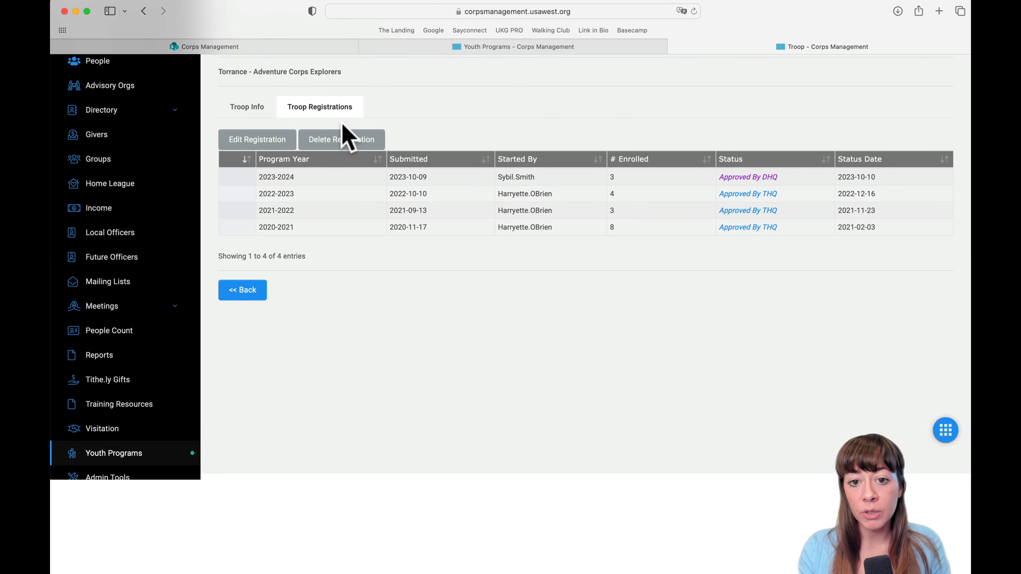
{"action": "left_click", "coordinate": [304, 177]}
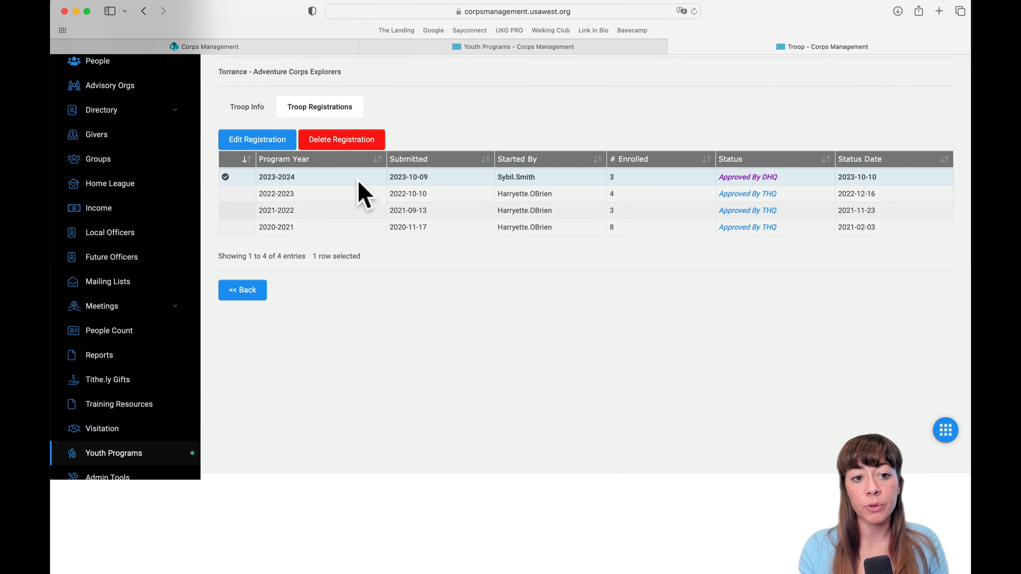
{"action": "left_click", "coordinate": [259, 141]}
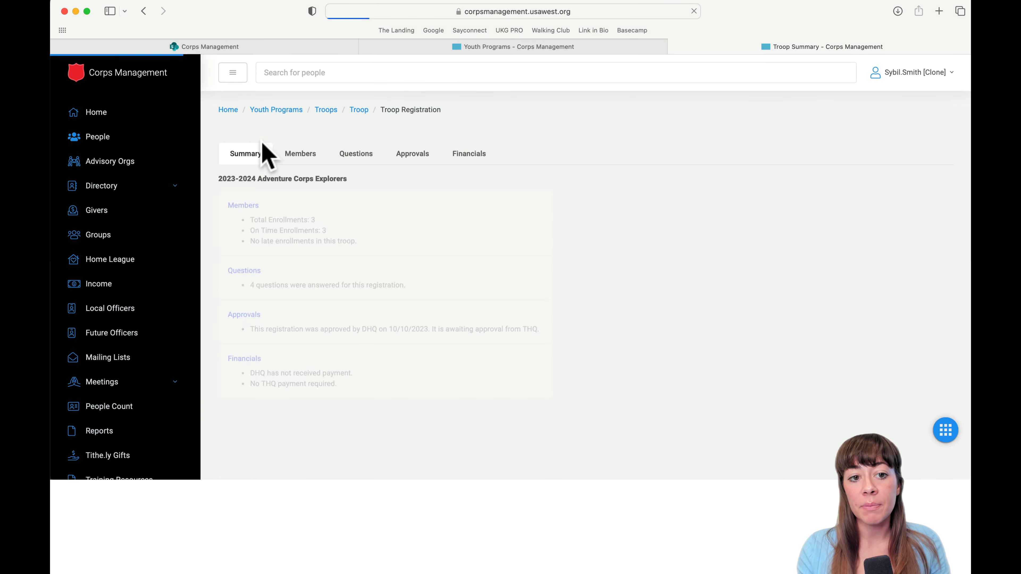
Select the first enrolled member and open the Add Member list for the registration.
{"action": "scroll", "coordinate": [326, 354], "scroll_direction": "down", "scroll_amount": 1}
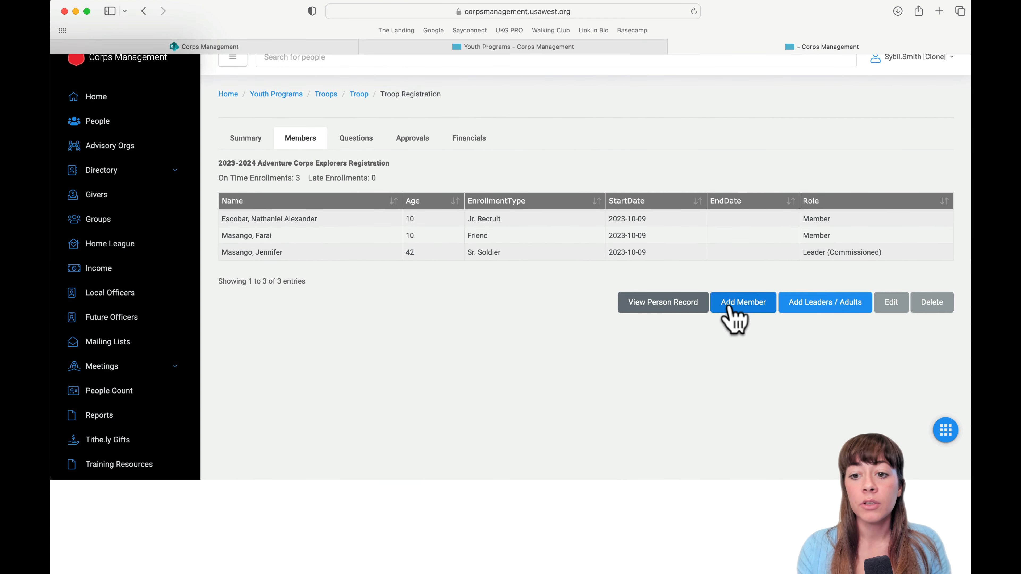
{"action": "left_click", "coordinate": [245, 219]}
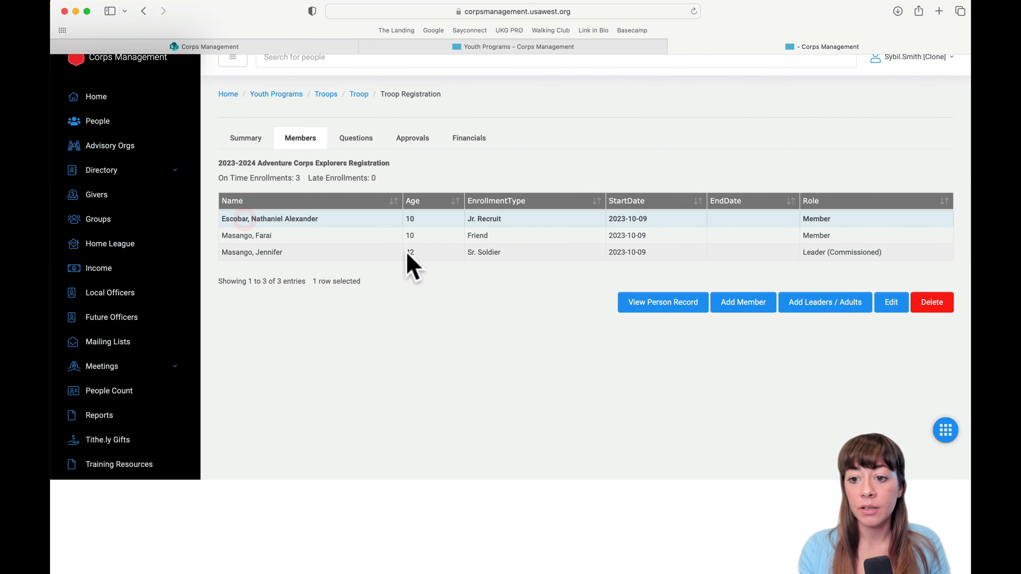
{"action": "left_click", "coordinate": [751, 305]}
{"action": "scroll", "coordinate": [663, 382], "scroll_direction": "down", "scroll_amount": 5}
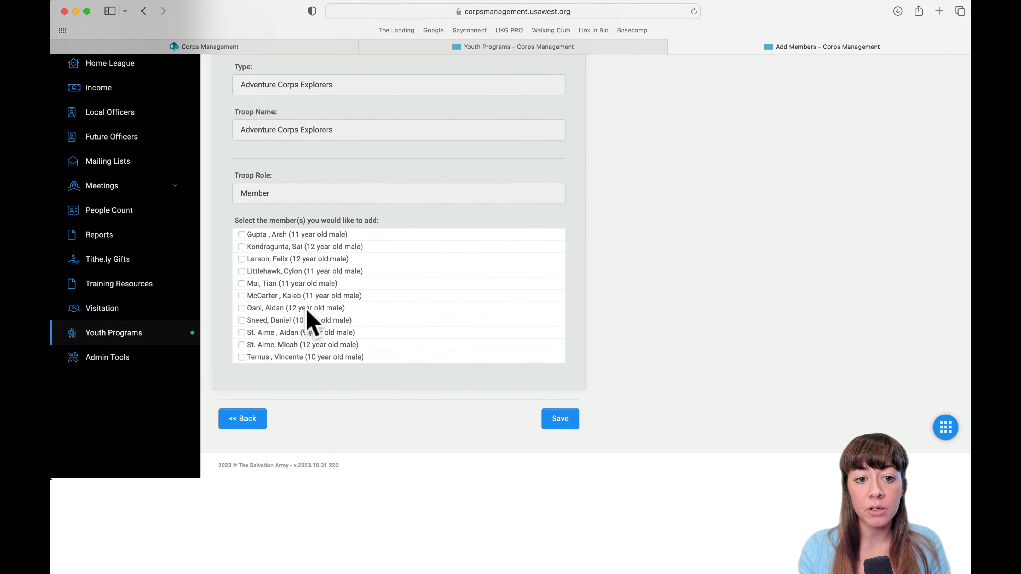
{"action": "scroll", "coordinate": [309, 320], "scroll_direction": "up", "scroll_amount": 2}
{"action": "scroll", "coordinate": [310, 321], "scroll_direction": "up", "scroll_amount": 2}
{"action": "scroll", "coordinate": [313, 322], "scroll_direction": "down", "scroll_amount": 3}
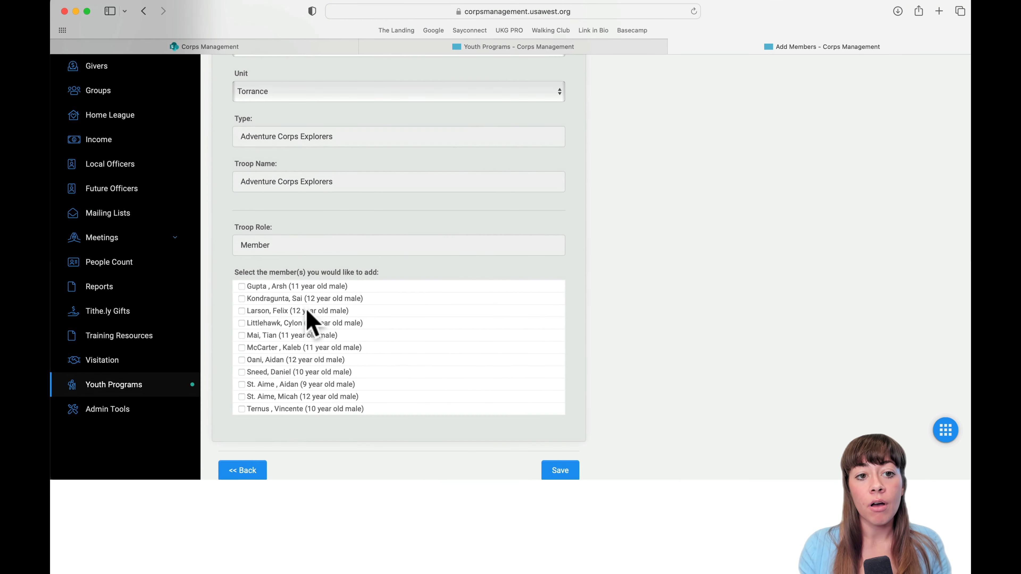
{"action": "scroll", "coordinate": [312, 322], "scroll_direction": "up", "scroll_amount": 2}
{"action": "scroll", "coordinate": [281, 338], "scroll_direction": "down", "scroll_amount": 3}
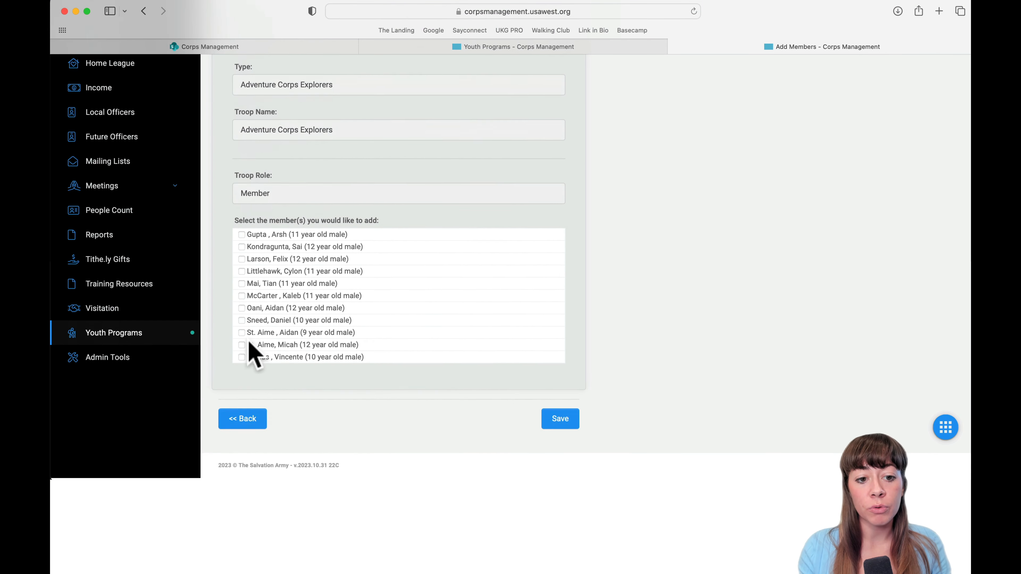
Untick one child in the member list and go back without adding anyone.
{"action": "left_click", "coordinate": [241, 323]}
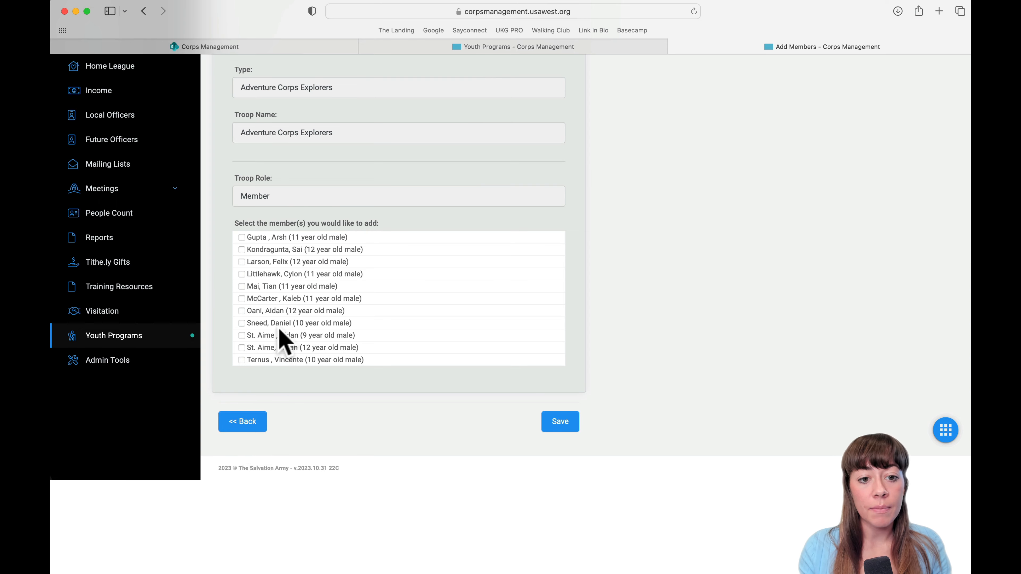
{"action": "scroll", "coordinate": [306, 261], "scroll_direction": "up", "scroll_amount": 1}
{"action": "scroll", "coordinate": [307, 260], "scroll_direction": "down", "scroll_amount": 1}
{"action": "left_click", "coordinate": [253, 426]}
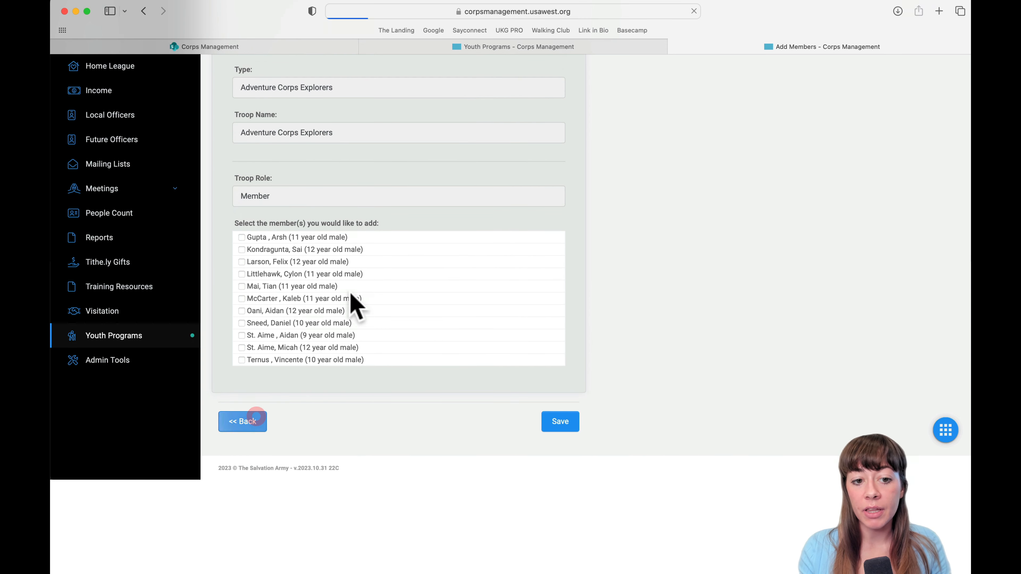
{"action": "scroll", "coordinate": [446, 324], "scroll_direction": "down", "scroll_amount": 1}
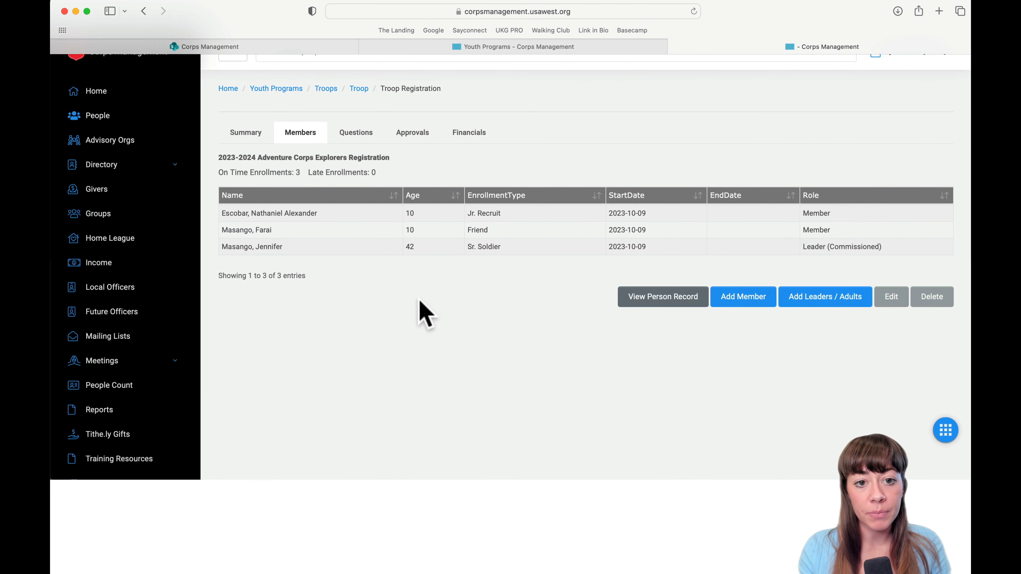
Review the registration's question answers on outcomes and the registration certificate.
{"action": "left_click", "coordinate": [355, 136]}
{"action": "scroll", "coordinate": [391, 350], "scroll_direction": "down", "scroll_amount": 10}
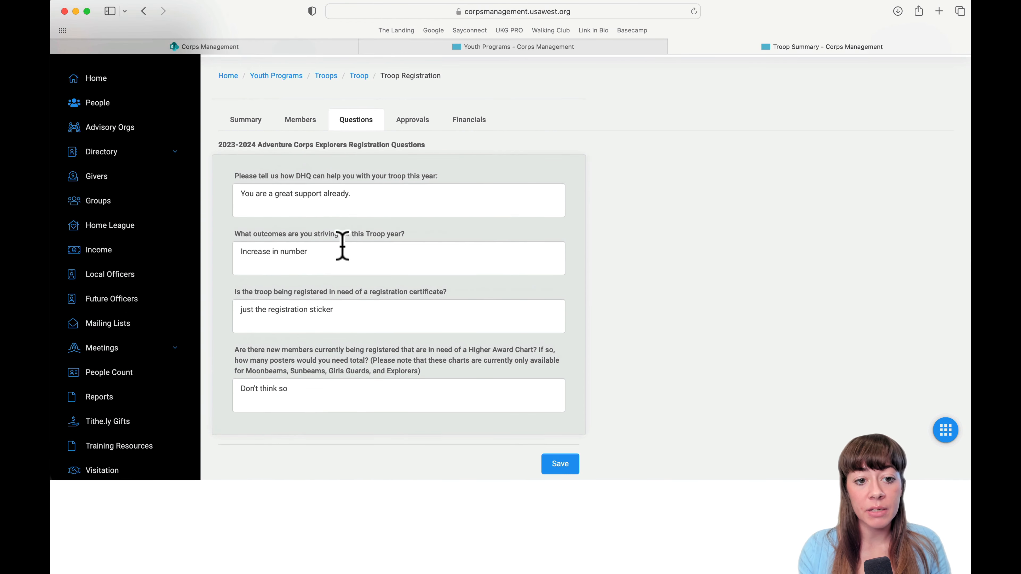
{"action": "left_click", "coordinate": [385, 253]}
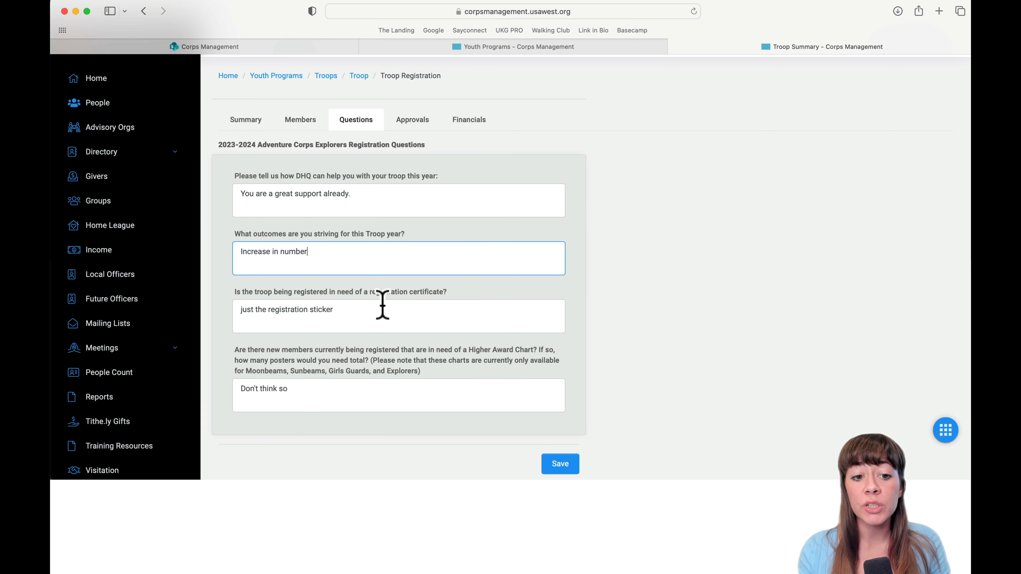
{"action": "left_click", "coordinate": [366, 318]}
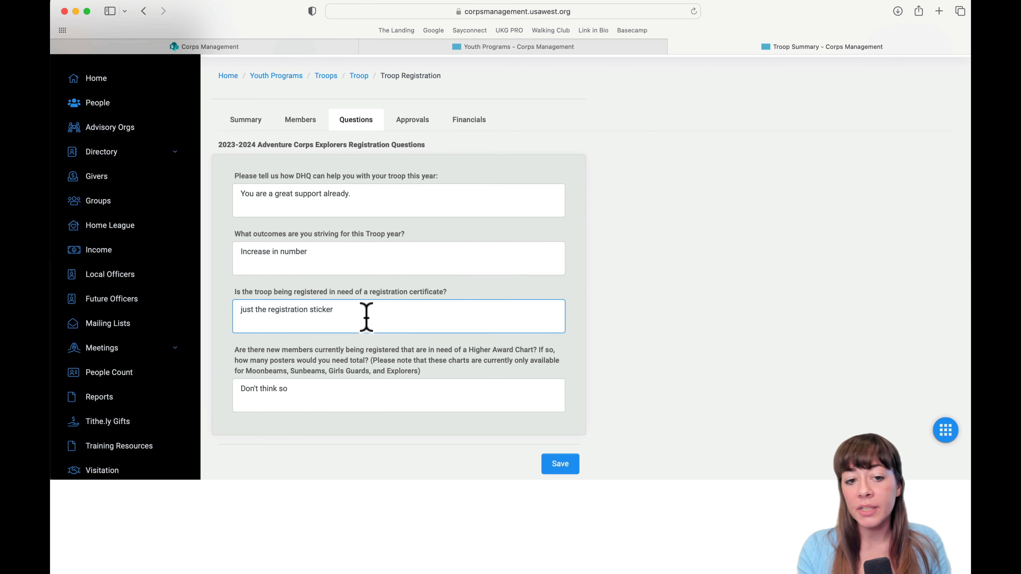
Review the registration's approval details.
{"action": "left_click", "coordinate": [413, 119]}
{"action": "scroll", "coordinate": [388, 322], "scroll_direction": "down", "scroll_amount": 3}
{"action": "scroll", "coordinate": [392, 346], "scroll_direction": "down", "scroll_amount": 8}
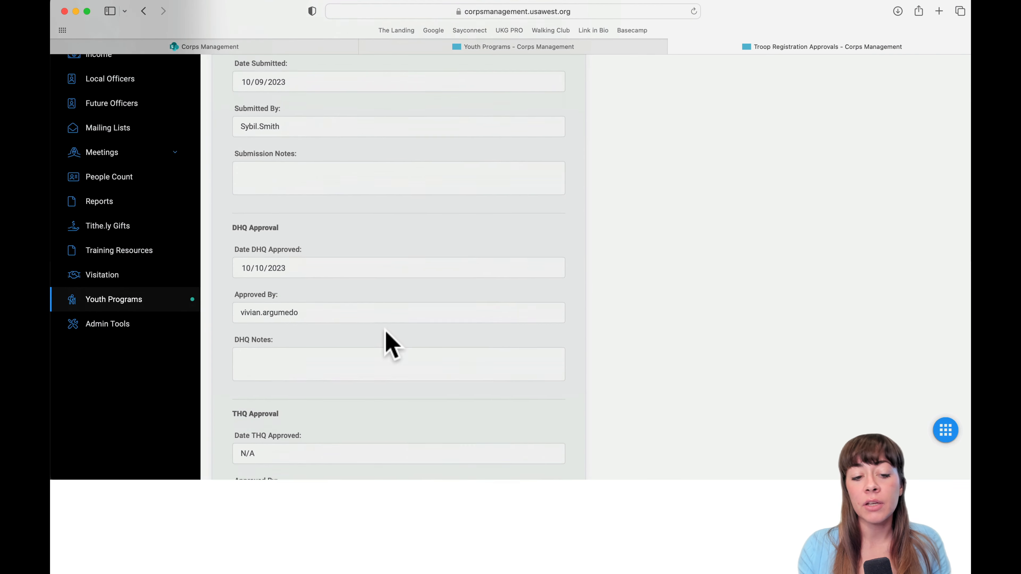
{"action": "scroll", "coordinate": [392, 346], "scroll_direction": "up", "scroll_amount": 10}
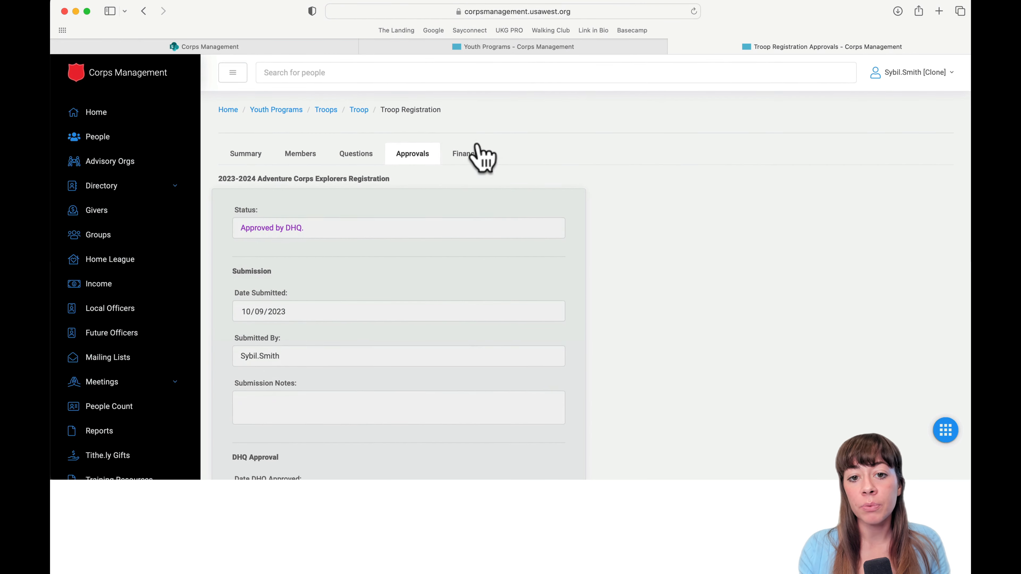
Check the Financials fees, then return to the registration Summary.
{"action": "left_click", "coordinate": [476, 154]}
{"action": "scroll", "coordinate": [376, 388], "scroll_direction": "down", "scroll_amount": 3}
{"action": "scroll", "coordinate": [341, 171], "scroll_direction": "up", "scroll_amount": 4}
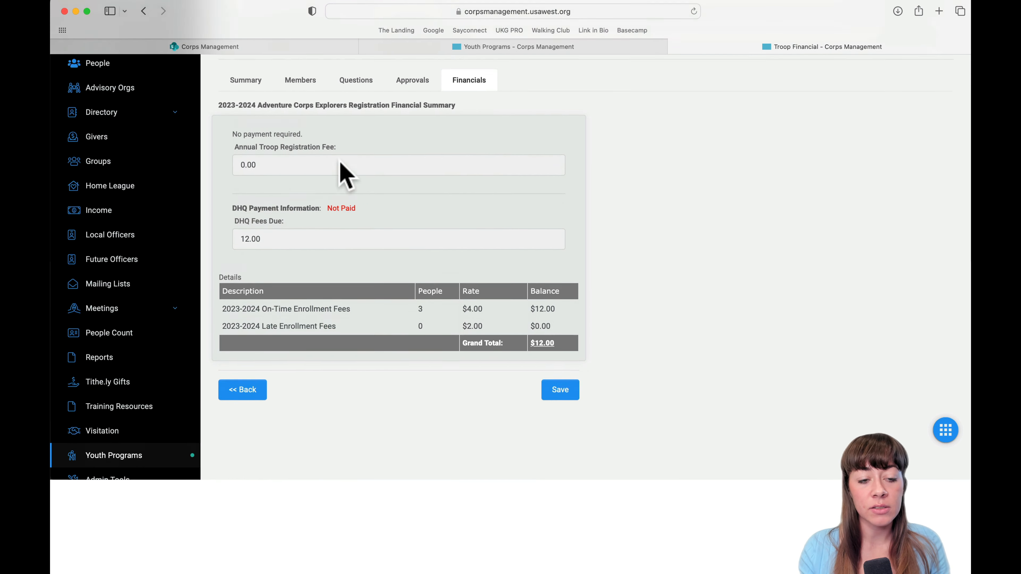
{"action": "left_click", "coordinate": [243, 156]}
{"action": "scroll", "coordinate": [438, 388], "scroll_direction": "down", "scroll_amount": 2}
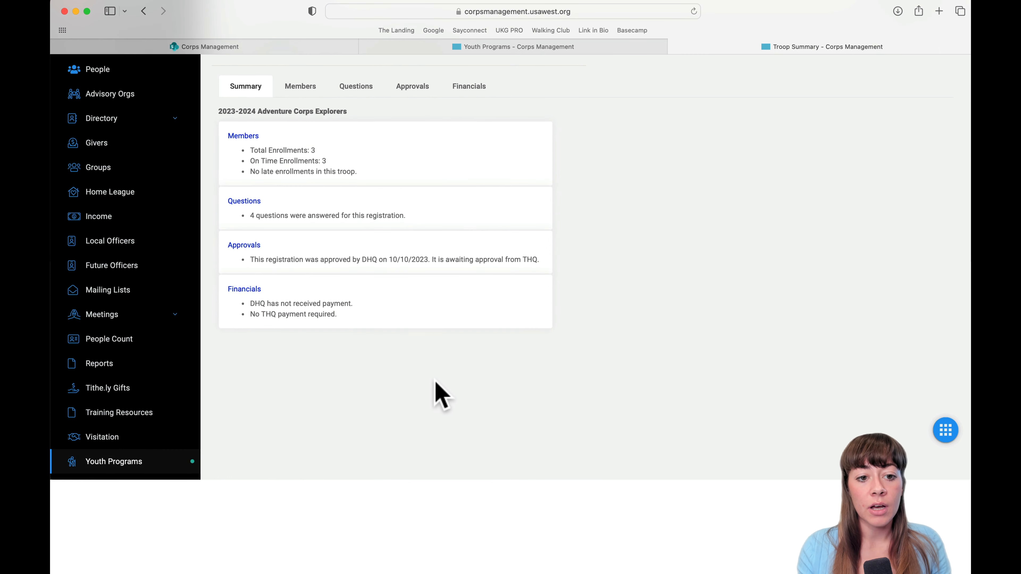
Review the troop's basic details on Troop Info.
{"action": "scroll", "coordinate": [334, 211], "scroll_direction": "up", "scroll_amount": 2}
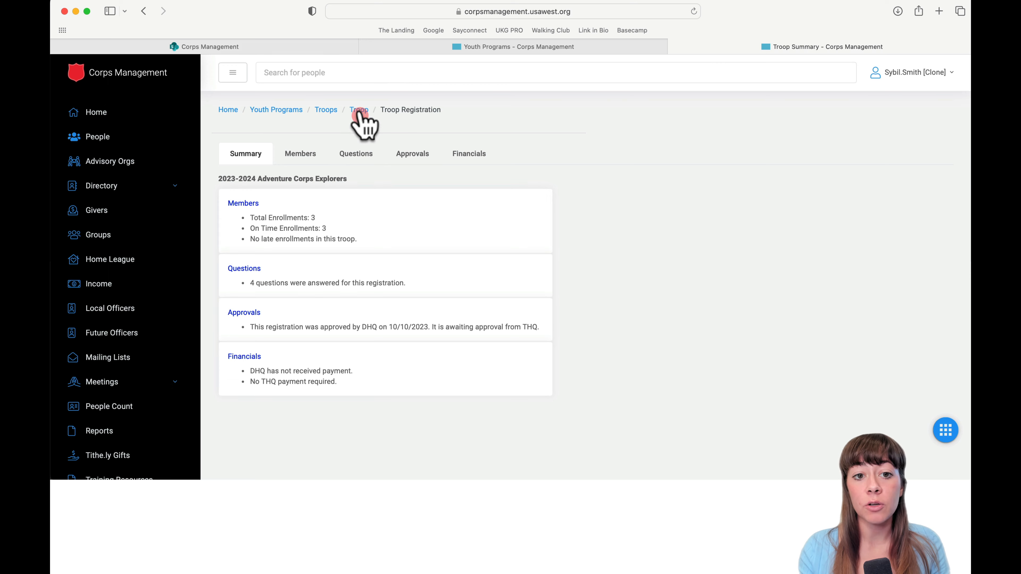
{"action": "scroll", "coordinate": [401, 252], "scroll_direction": "down", "scroll_amount": 2}
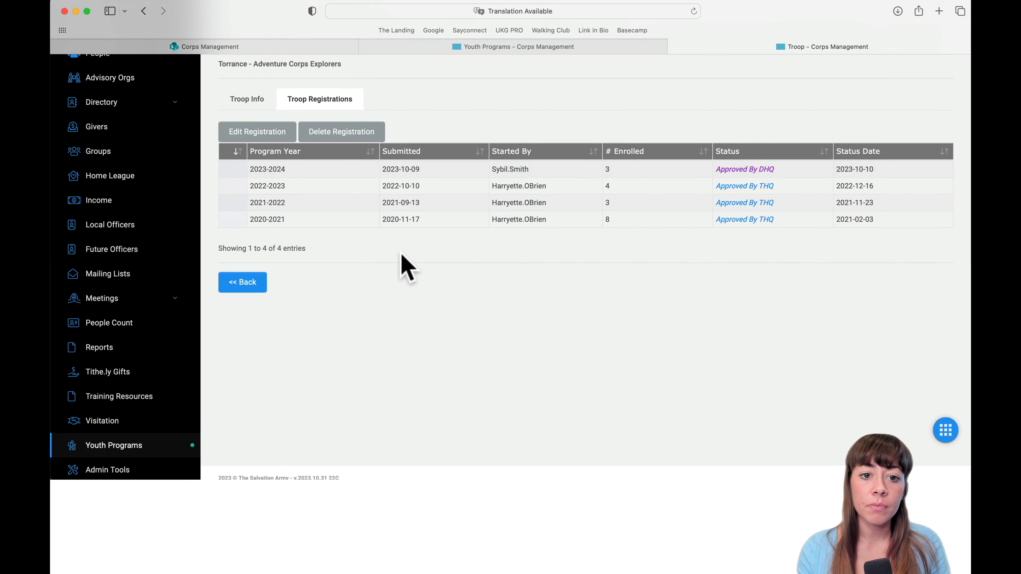
{"action": "scroll", "coordinate": [401, 251], "scroll_direction": "up", "scroll_amount": 2}
{"action": "left_click", "coordinate": [273, 190]}
{"action": "scroll", "coordinate": [353, 226], "scroll_direction": "down", "scroll_amount": 3}
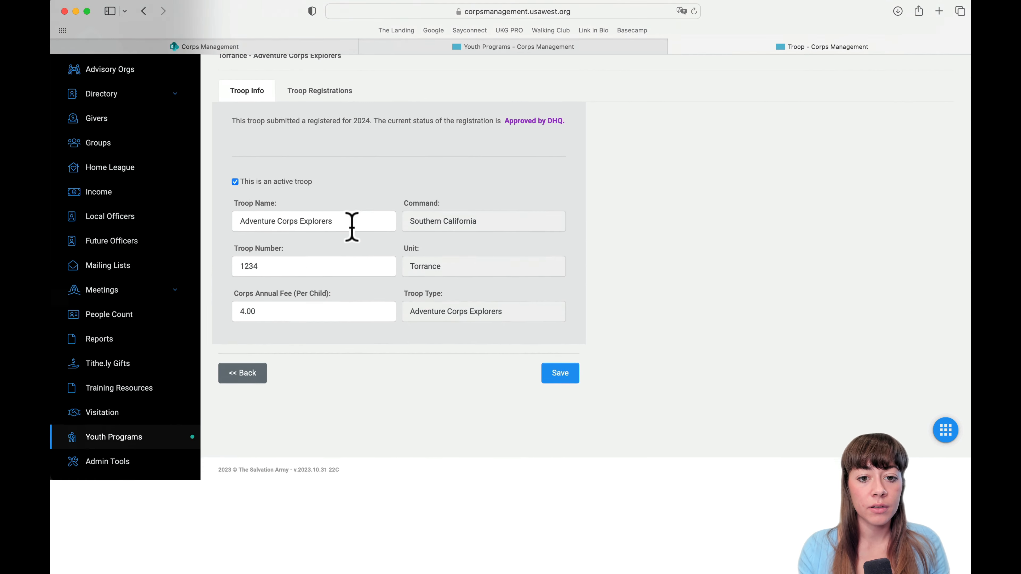
{"action": "scroll", "coordinate": [351, 228], "scroll_direction": "up", "scroll_amount": 3}
Filter the troop registrations to Adventure Corps Rangers, then return to the Youth Programs overview.
{"action": "left_click", "coordinate": [326, 114]}
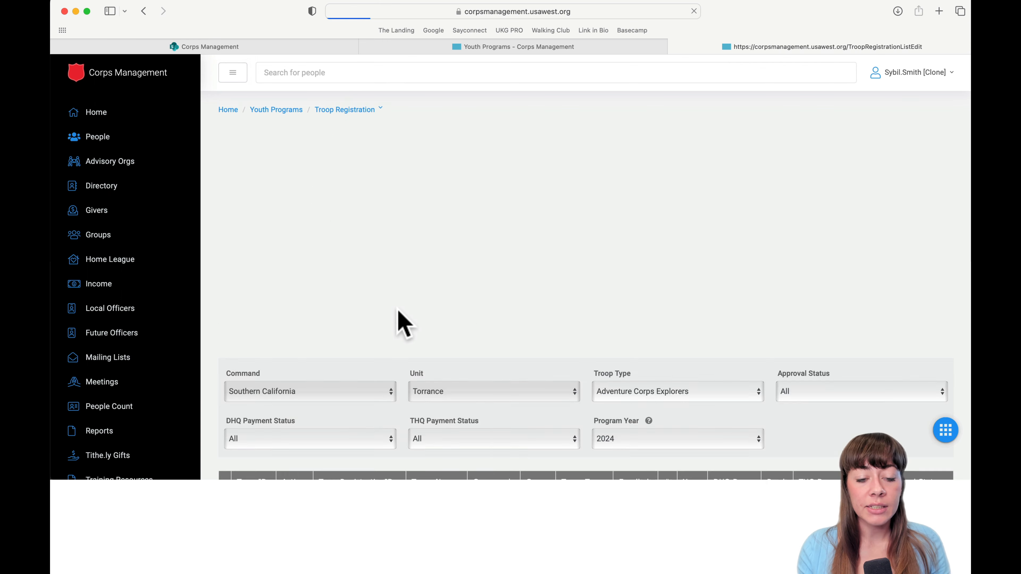
{"action": "scroll", "coordinate": [397, 309], "scroll_direction": "down", "scroll_amount": 1}
{"action": "scroll", "coordinate": [397, 310], "scroll_direction": "up", "scroll_amount": 1}
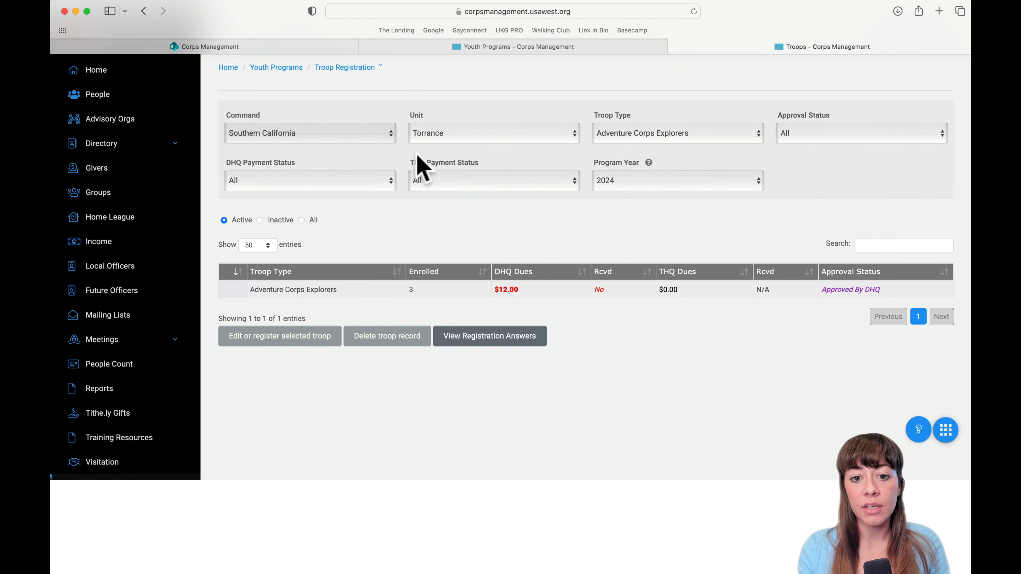
{"action": "left_click", "coordinate": [678, 153]}
{"action": "left_click", "coordinate": [670, 141]}
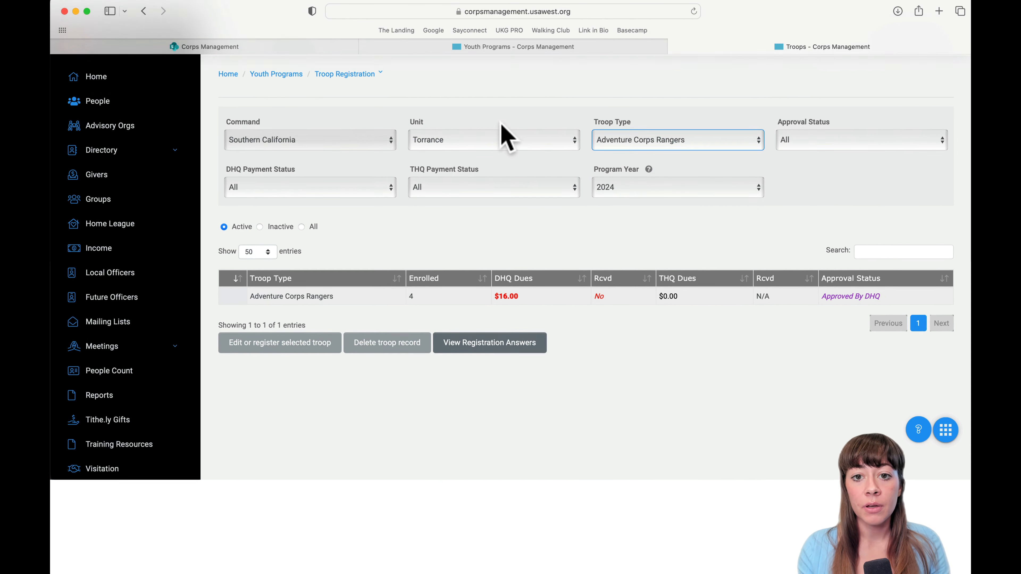
{"action": "scroll", "coordinate": [402, 136], "scroll_direction": "up", "scroll_amount": 2}
{"action": "left_click", "coordinate": [277, 110]}
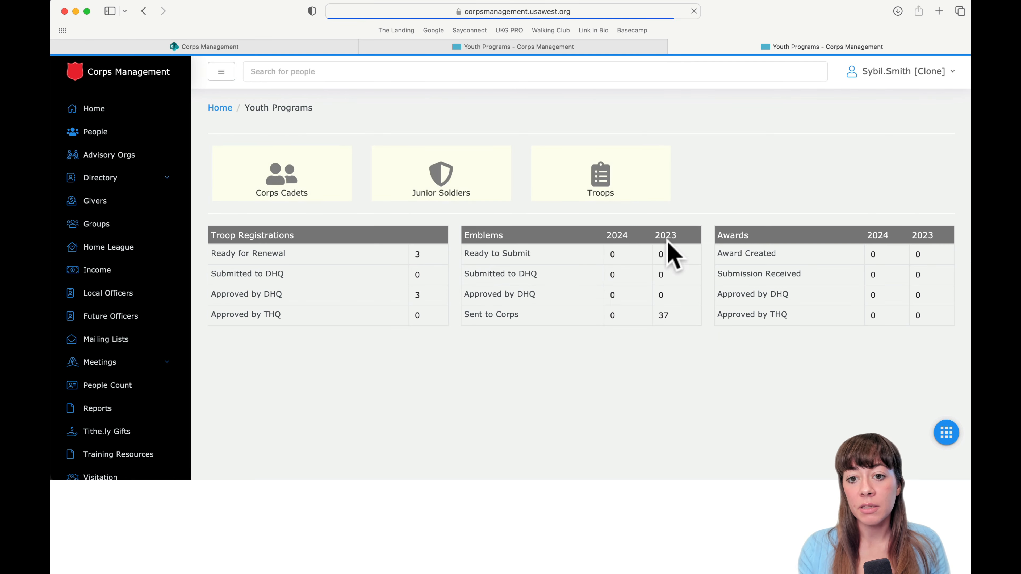
Open Emblems from the Troops tile and scroll through the 60 Sent-to-Corps Adventure Corps Rangers emblems.
{"action": "scroll", "coordinate": [667, 241], "scroll_direction": "down", "scroll_amount": 1}
{"action": "left_click", "coordinate": [607, 161]}
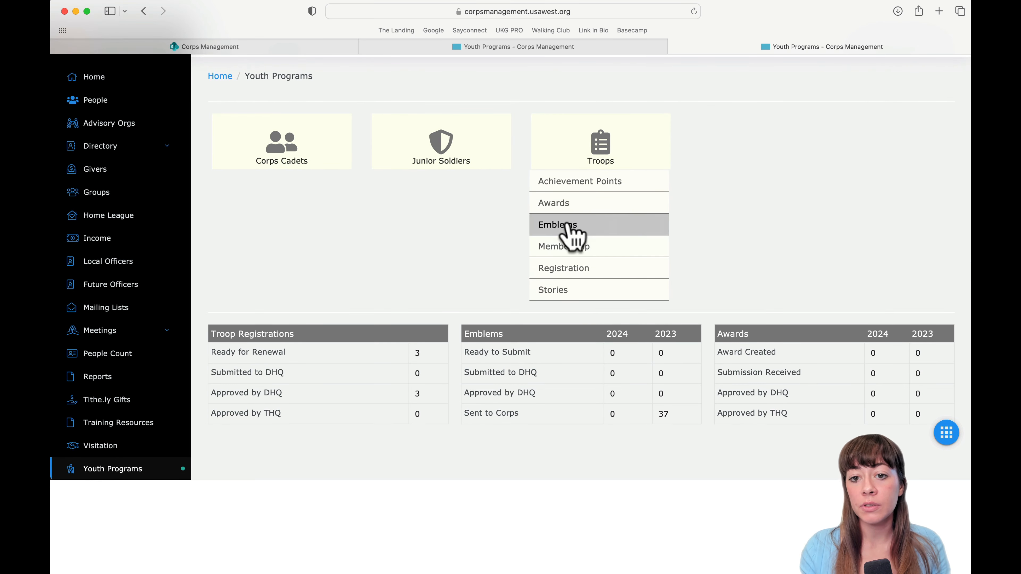
{"action": "left_click", "coordinate": [597, 228]}
{"action": "scroll", "coordinate": [598, 229], "scroll_direction": "down", "scroll_amount": 5}
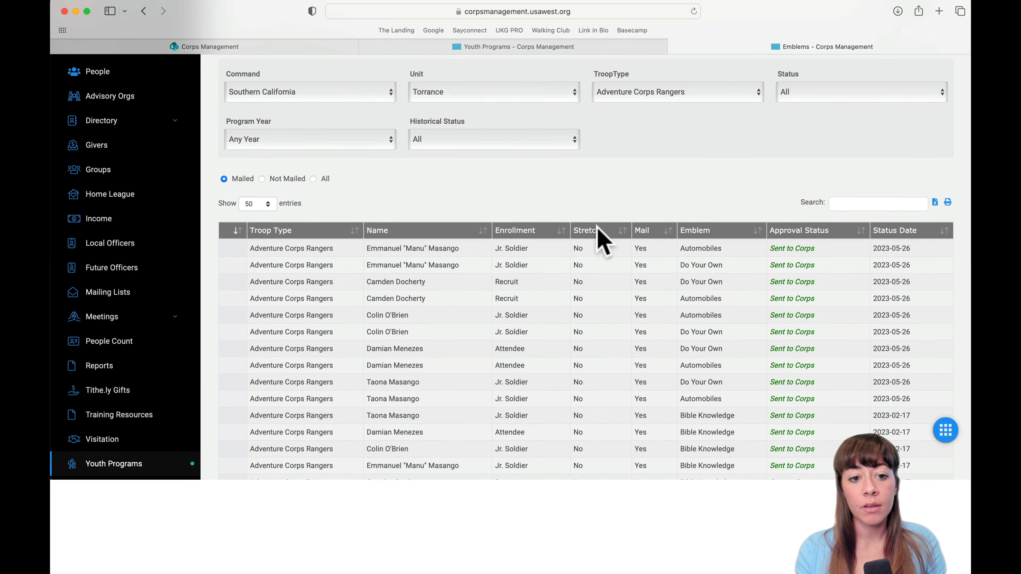
{"action": "scroll", "coordinate": [601, 238], "scroll_direction": "up", "scroll_amount": 3}
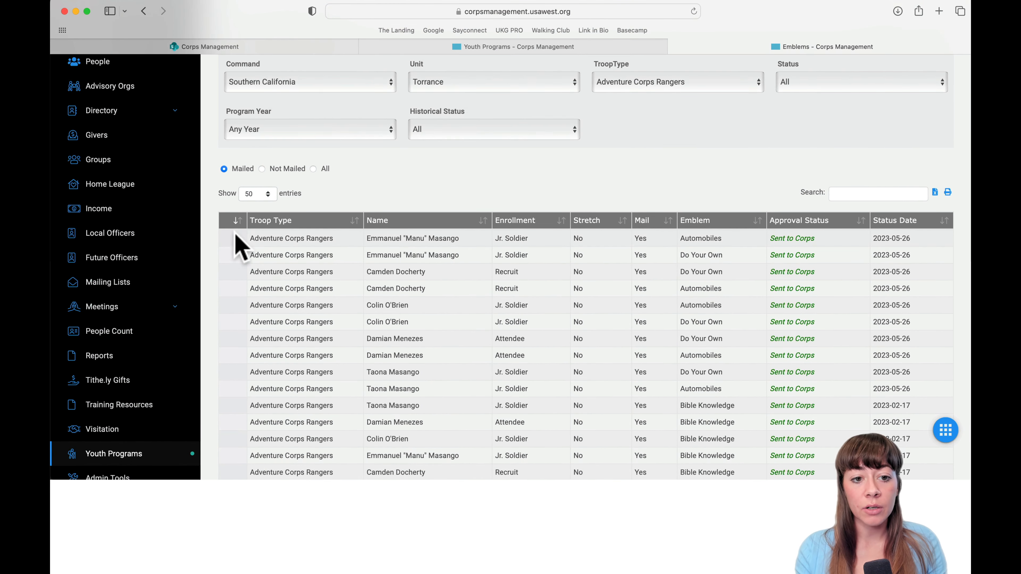
{"action": "scroll", "coordinate": [575, 281], "scroll_direction": "up", "scroll_amount": 3}
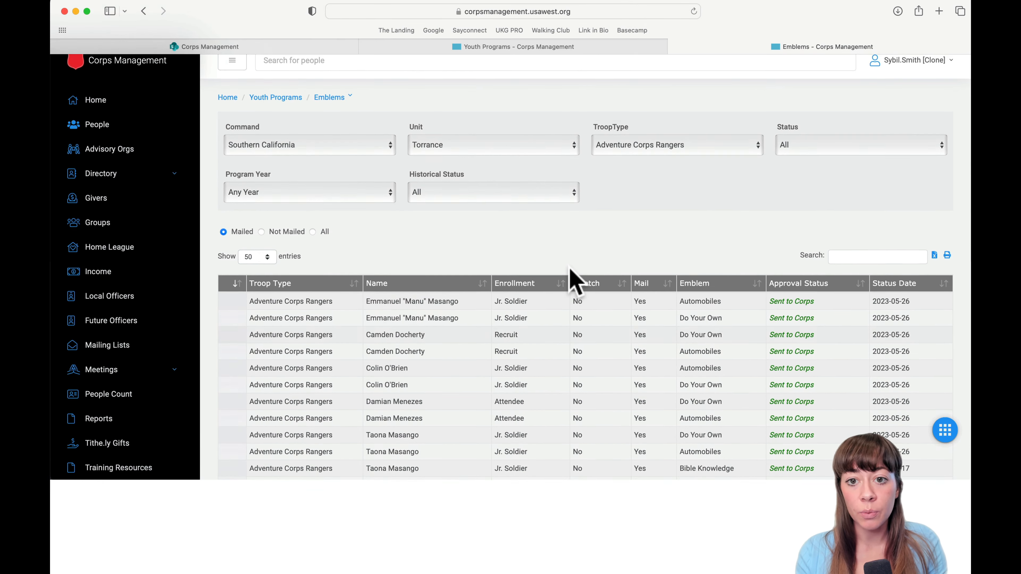
{"action": "scroll", "coordinate": [570, 278], "scroll_direction": "down", "scroll_amount": 5}
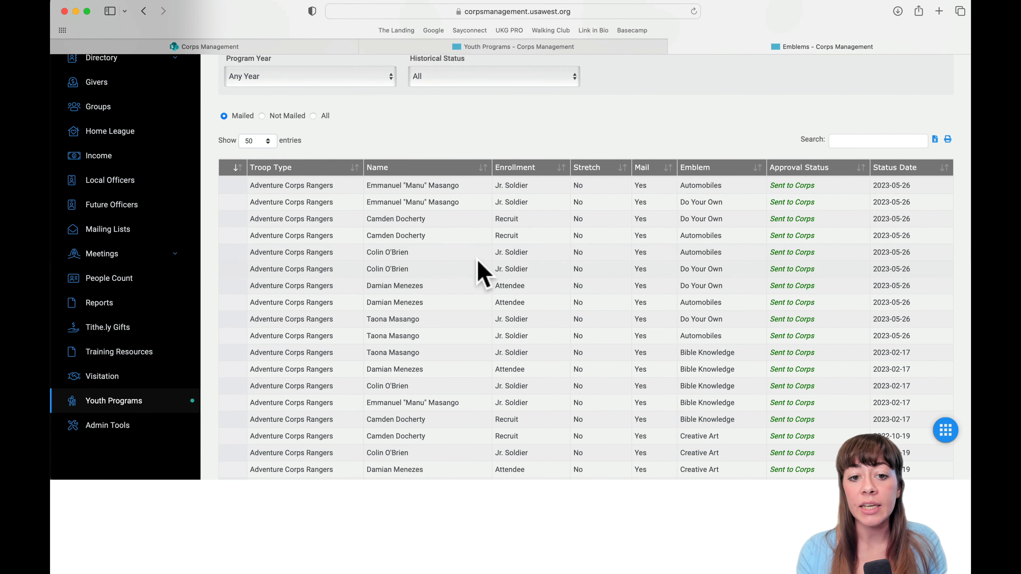
{"action": "scroll", "coordinate": [381, 264], "scroll_direction": "down", "scroll_amount": 4}
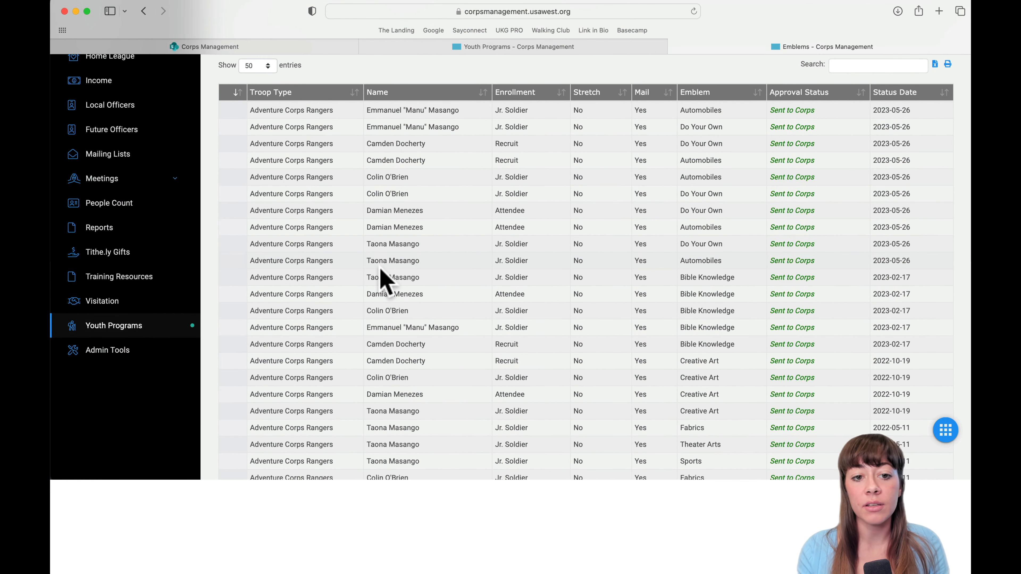
{"action": "scroll", "coordinate": [384, 282], "scroll_direction": "up", "scroll_amount": 2}
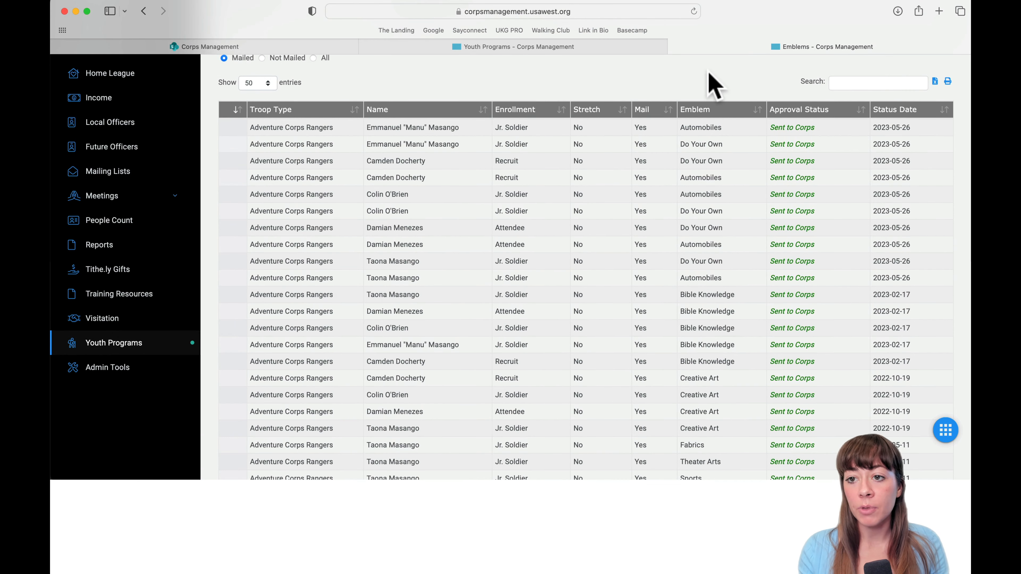
{"action": "scroll", "coordinate": [330, 286], "scroll_direction": "up", "scroll_amount": 3}
{"action": "scroll", "coordinate": [392, 331], "scroll_direction": "down", "scroll_amount": 15}
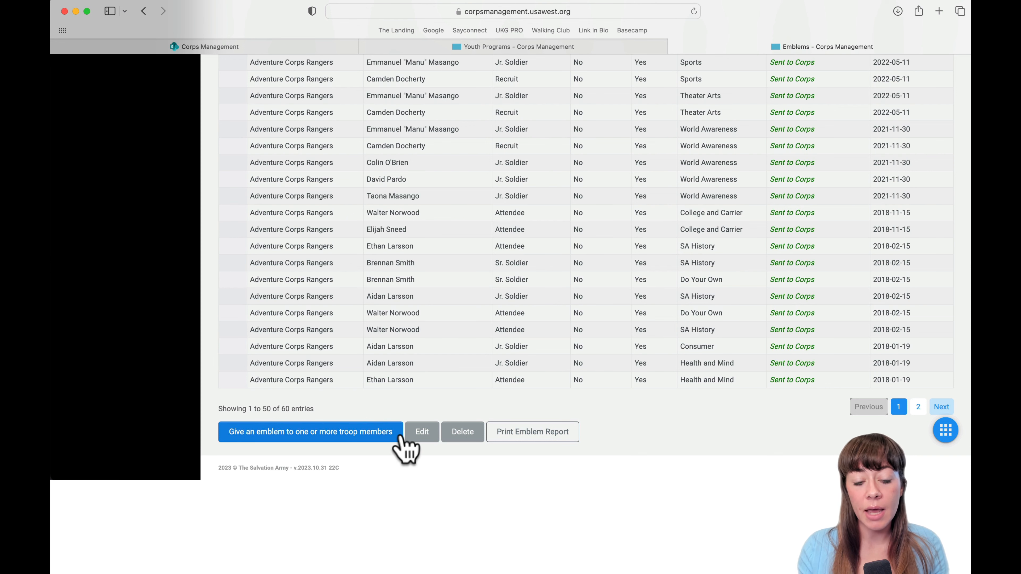
Start a new emblem award and choose Community Health and Safety as the emblem.
{"action": "left_click", "coordinate": [381, 432]}
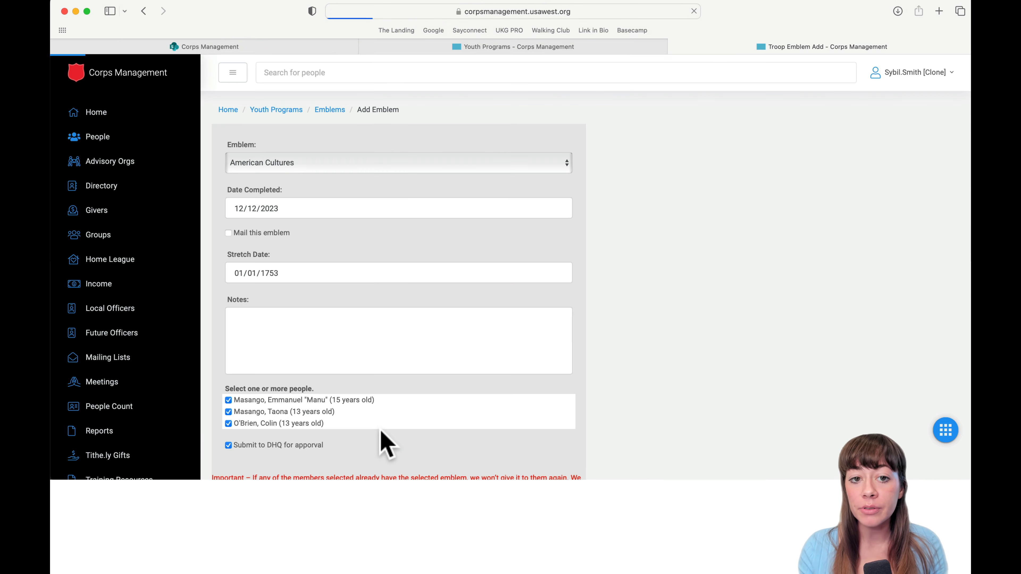
{"action": "scroll", "coordinate": [381, 431], "scroll_direction": "down", "scroll_amount": 3}
{"action": "left_click", "coordinate": [309, 97]}
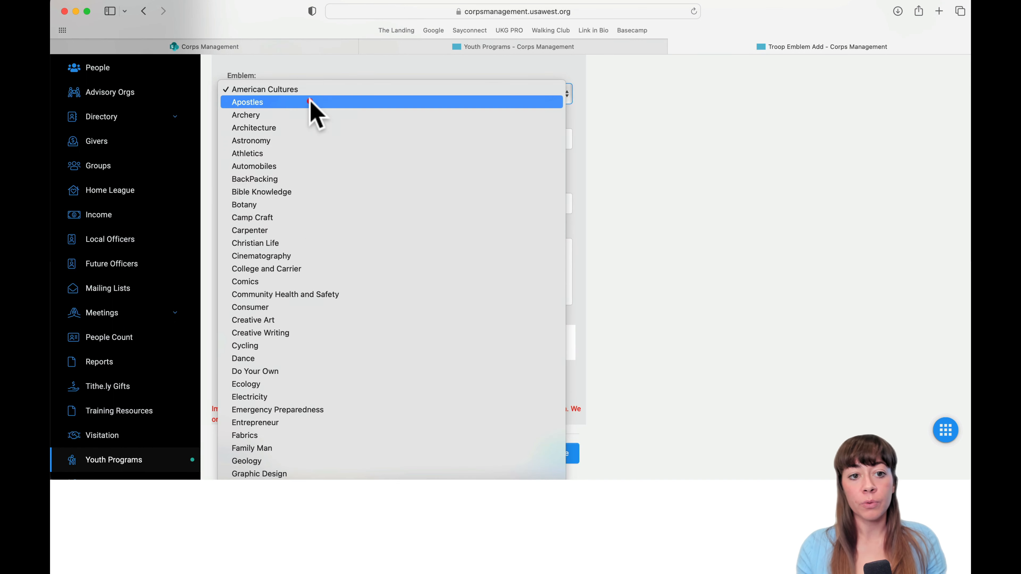
{"action": "scroll", "coordinate": [335, 378], "scroll_direction": "down", "scroll_amount": 10}
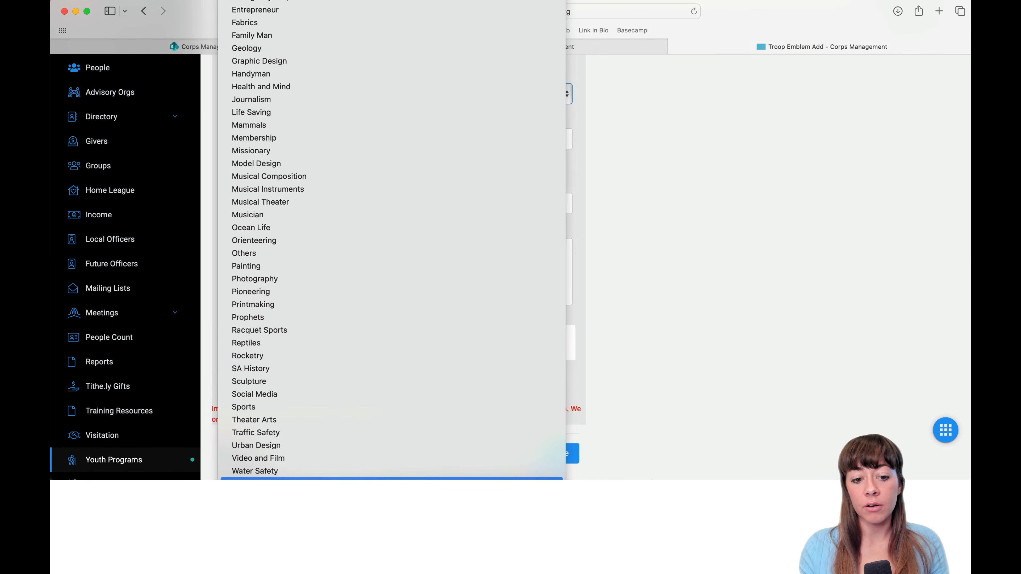
{"action": "scroll", "coordinate": [309, 322], "scroll_direction": "up", "scroll_amount": 8}
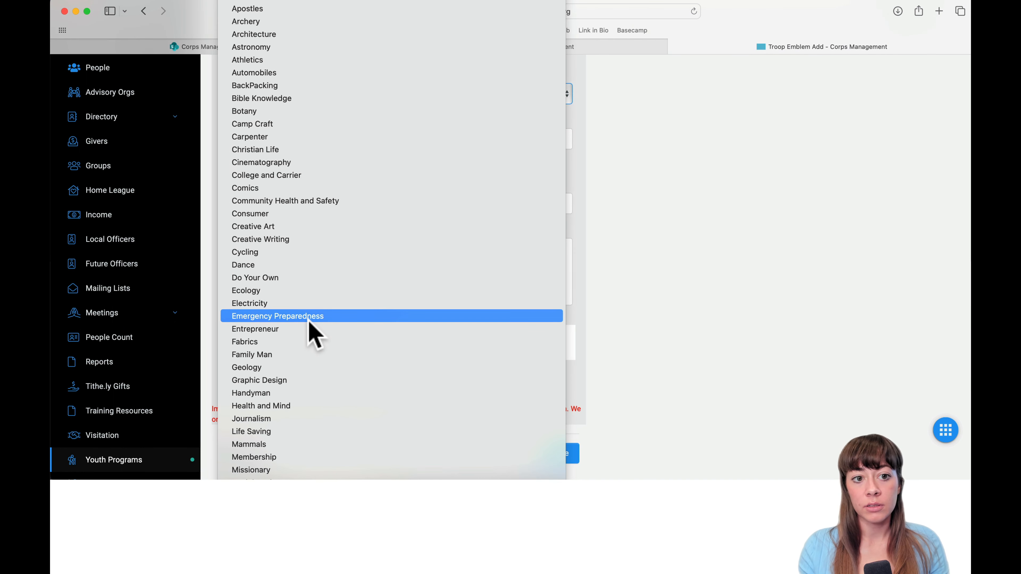
{"action": "left_click", "coordinate": [788, 179]}
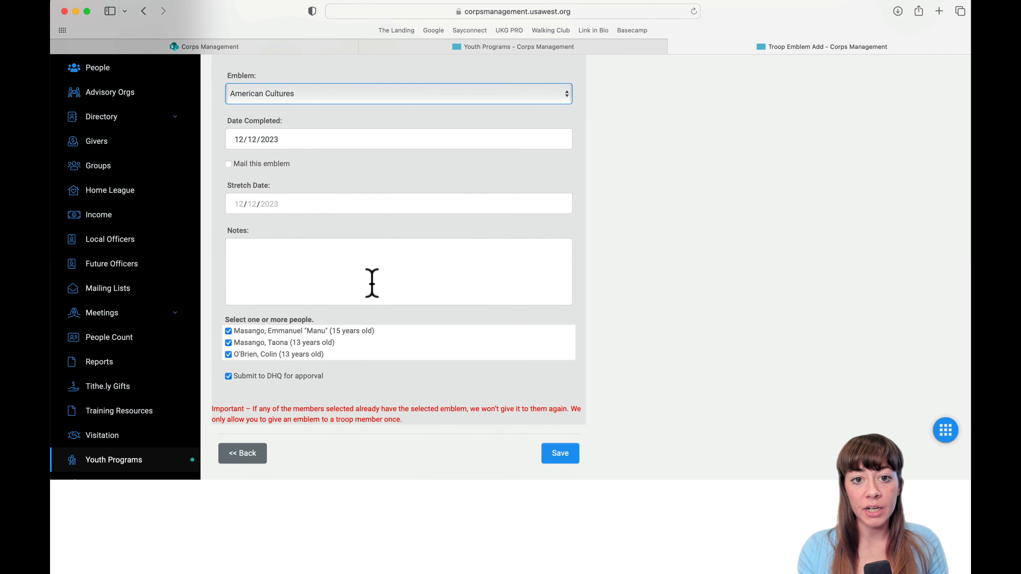
{"action": "scroll", "coordinate": [372, 282], "scroll_direction": "up", "scroll_amount": 3}
{"action": "left_click", "coordinate": [316, 166]}
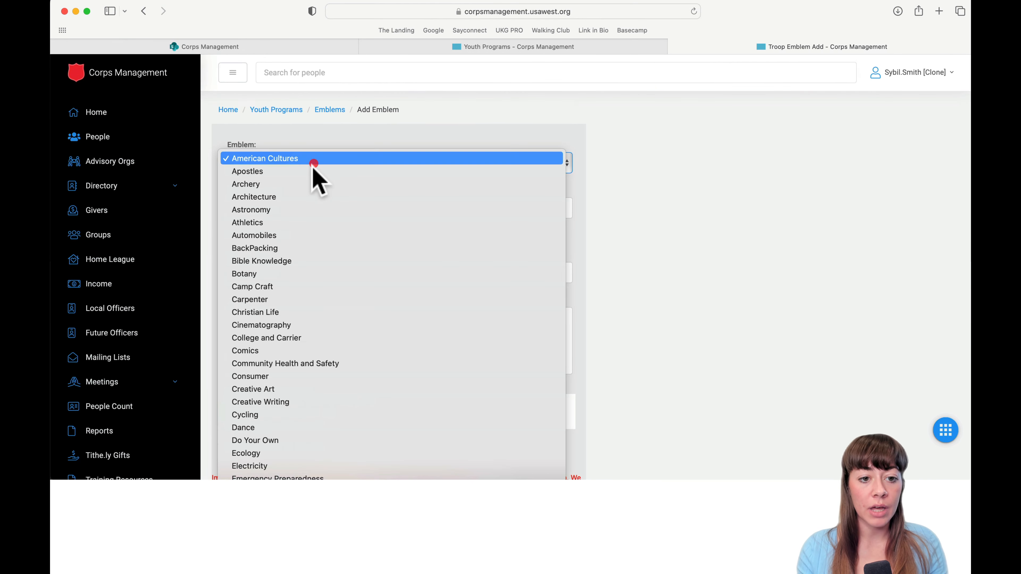
{"action": "left_click", "coordinate": [281, 363]}
Set the emblem completion date to 2023-12-14.
{"action": "scroll", "coordinate": [519, 292], "scroll_direction": "down", "scroll_amount": 3}
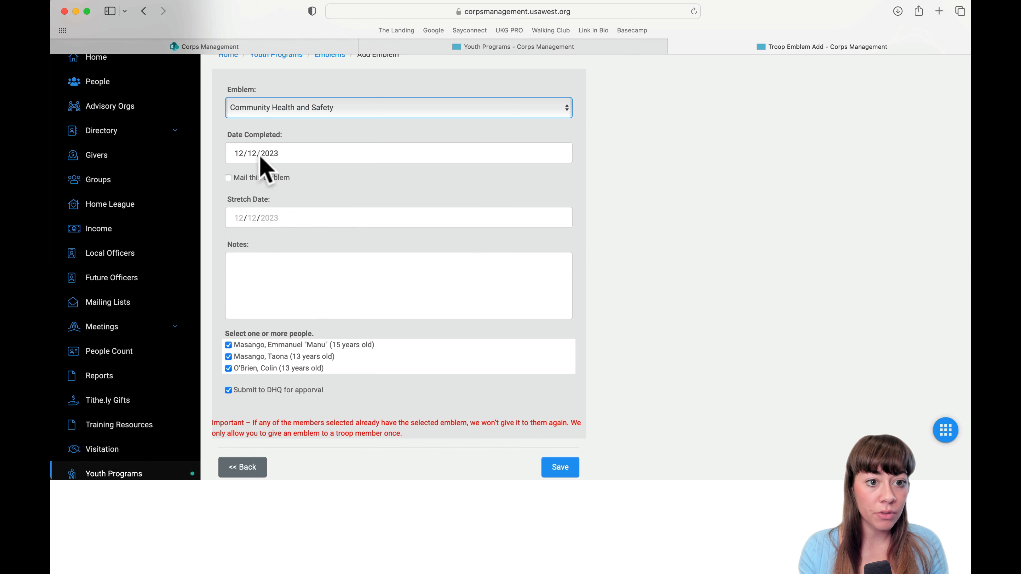
{"action": "left_click", "coordinate": [265, 156]}
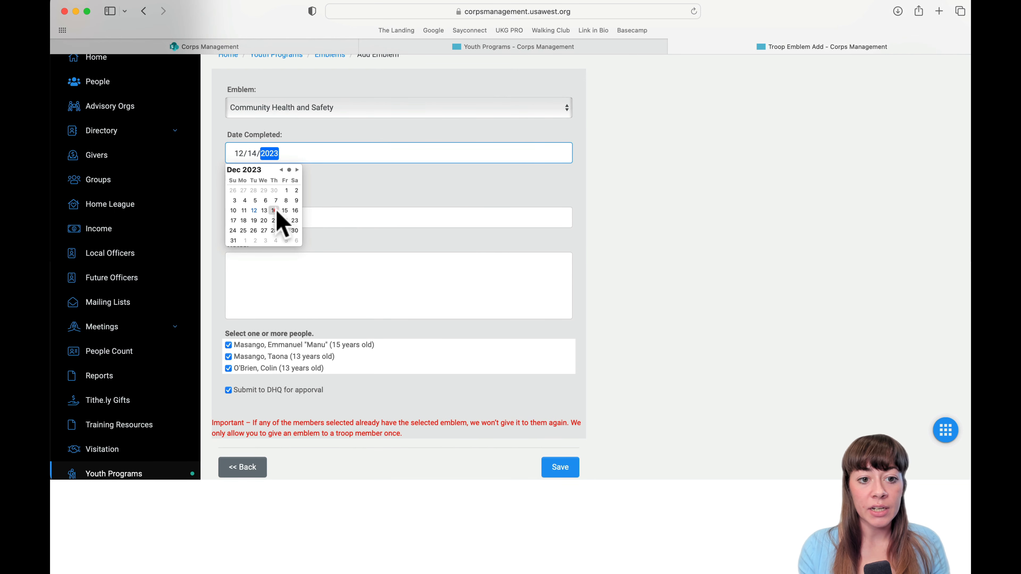
{"action": "left_click", "coordinate": [423, 210]}
{"action": "scroll", "coordinate": [418, 205], "scroll_direction": "down", "scroll_amount": 2}
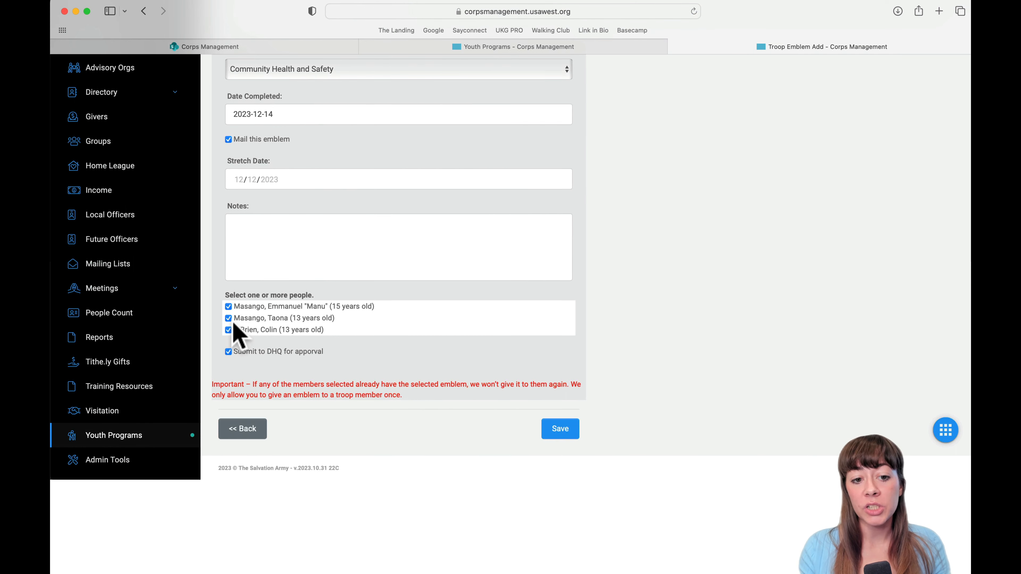
{"action": "scroll", "coordinate": [268, 346], "scroll_direction": "up", "scroll_amount": 2}
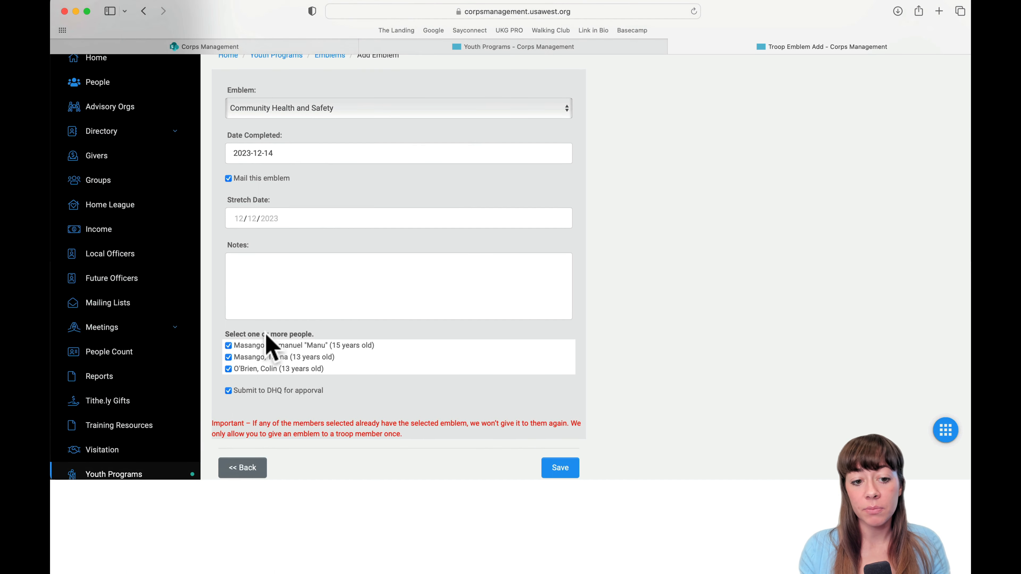
{"action": "scroll", "coordinate": [265, 336], "scroll_direction": "down", "scroll_amount": 2}
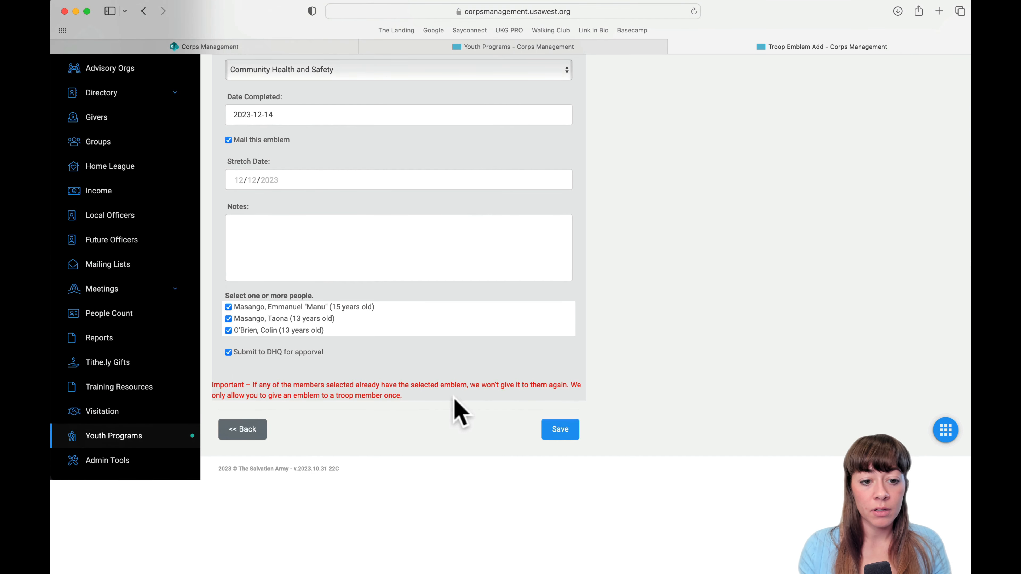
Select and clear the Important notice text, then go back to the emblems list unsaved.
{"action": "left_click_drag", "start_coordinate": [402, 396], "coordinate": [217, 384]}
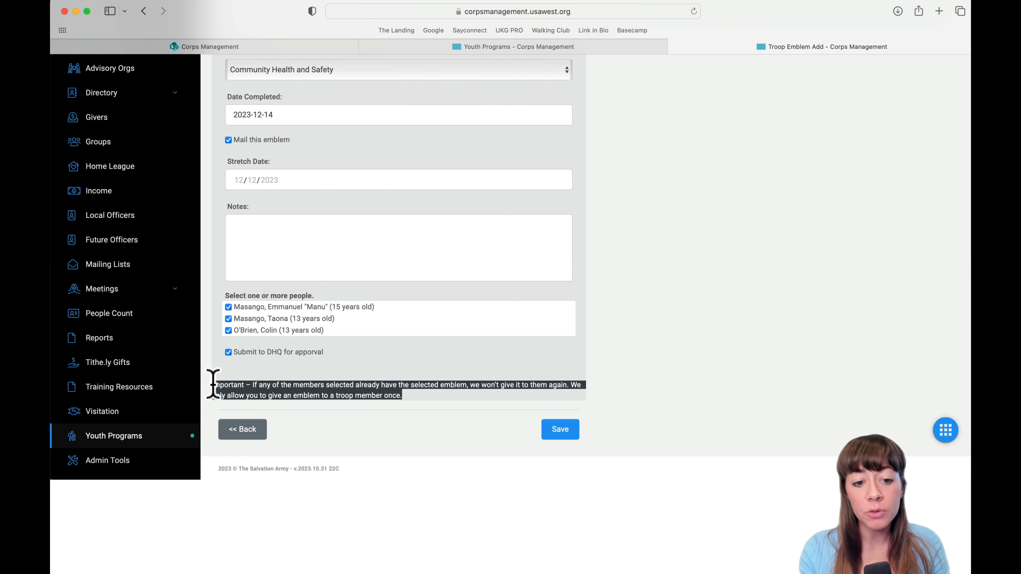
{"action": "left_click", "coordinate": [433, 395]}
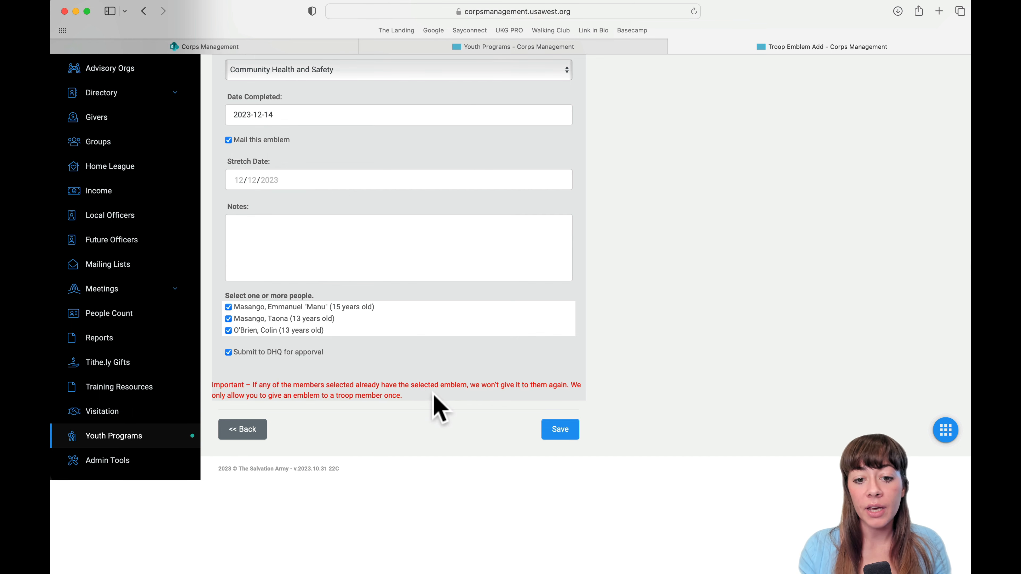
{"action": "scroll", "coordinate": [439, 407], "scroll_direction": "up", "scroll_amount": 1}
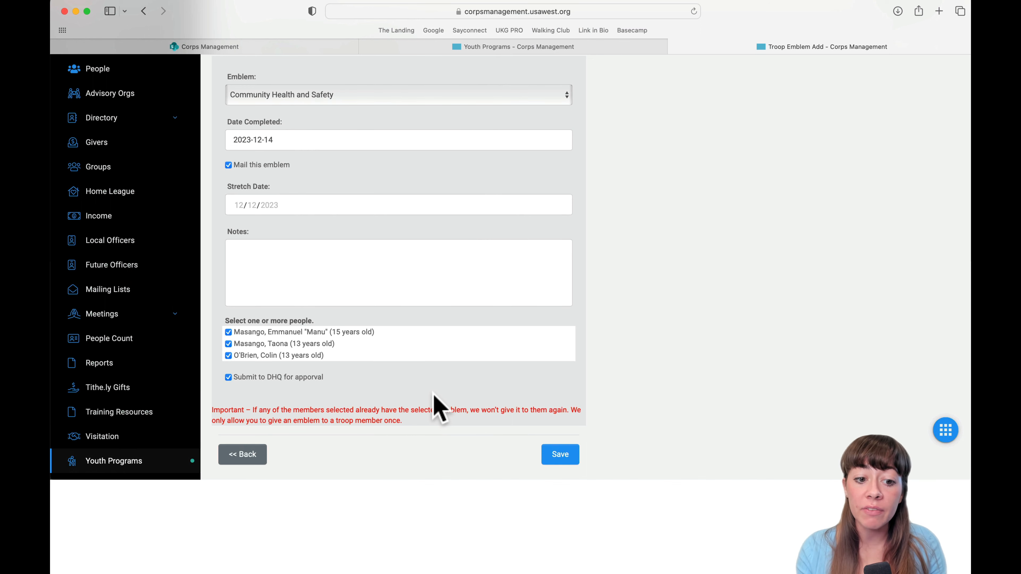
{"action": "scroll", "coordinate": [433, 393], "scroll_direction": "up", "scroll_amount": 3}
{"action": "scroll", "coordinate": [434, 406], "scroll_direction": "down", "scroll_amount": 5}
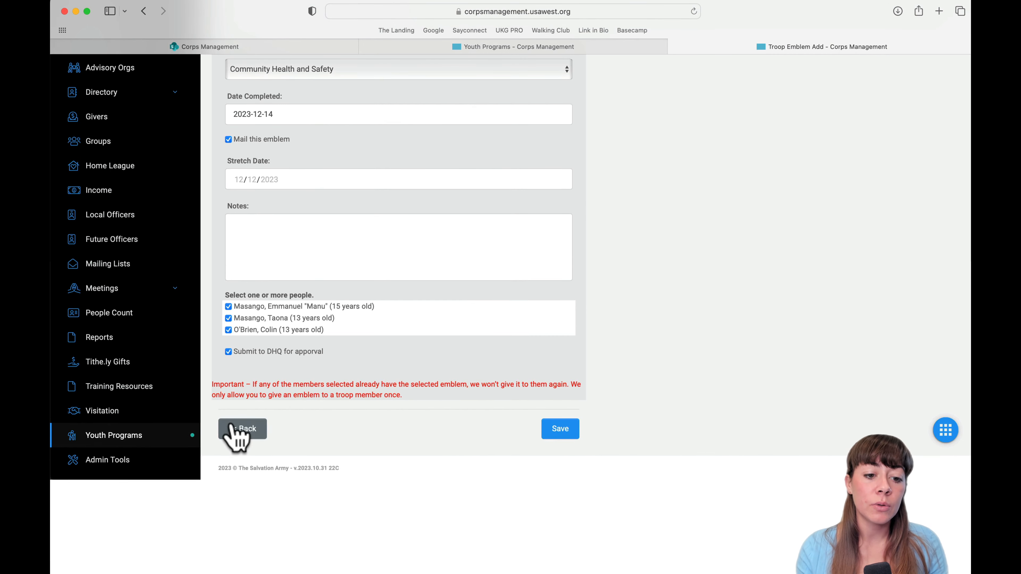
{"action": "left_click", "coordinate": [237, 429]}
Switch the TroopType filter to Girl Guards to list that troop's emblem records.
{"action": "scroll", "coordinate": [517, 372], "scroll_direction": "down", "scroll_amount": 2}
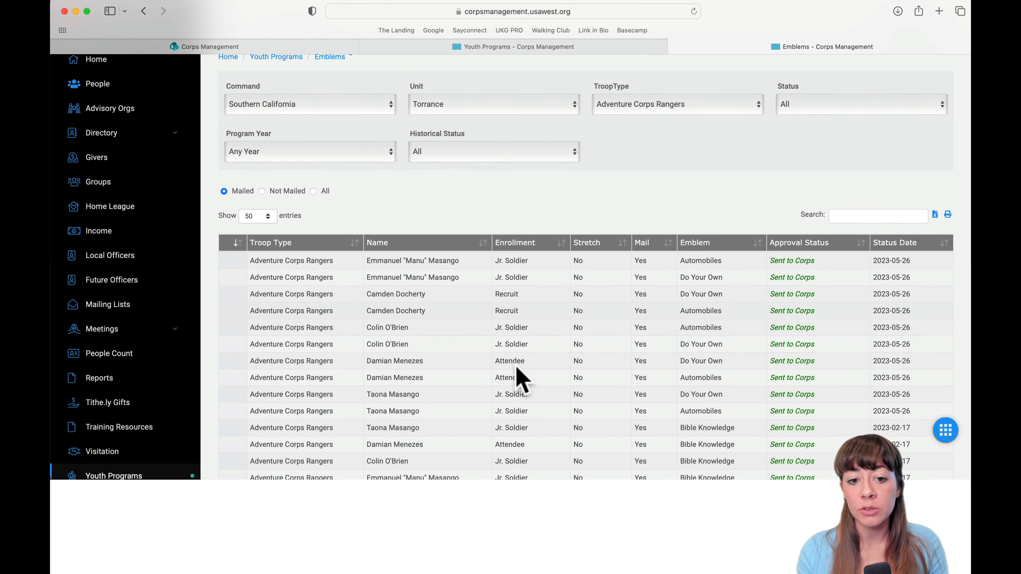
{"action": "scroll", "coordinate": [521, 380], "scroll_direction": "up", "scroll_amount": 1}
{"action": "left_click", "coordinate": [671, 119]}
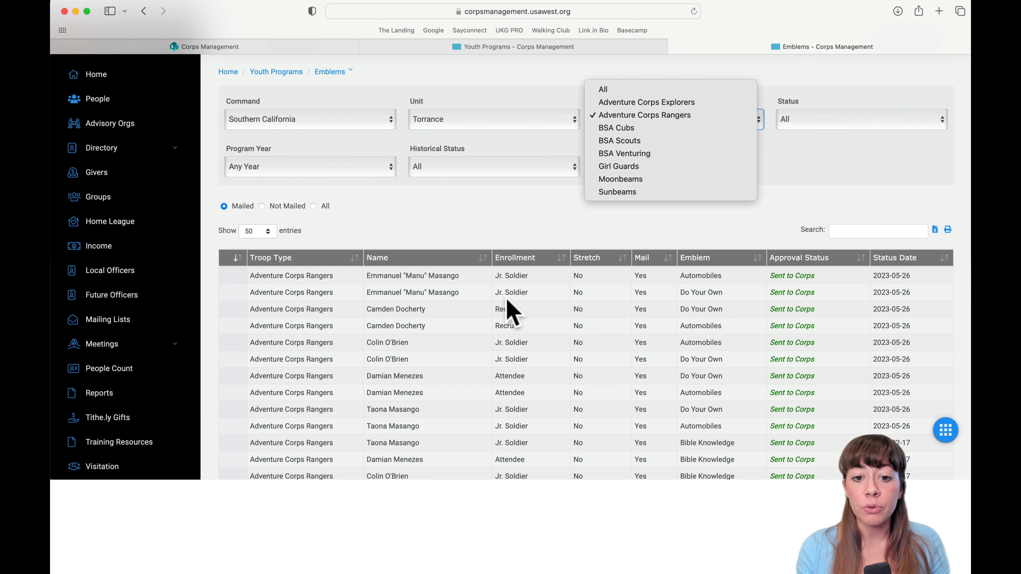
{"action": "left_click", "coordinate": [511, 221]}
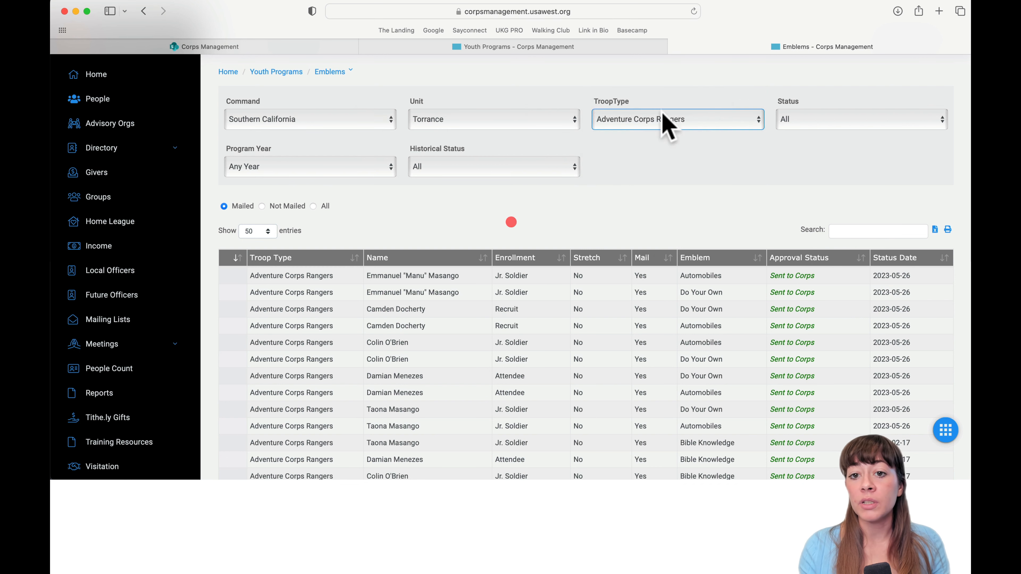
{"action": "left_click", "coordinate": [667, 119]}
{"action": "left_click", "coordinate": [637, 166]}
{"action": "scroll", "coordinate": [611, 210], "scroll_direction": "down", "scroll_amount": 1}
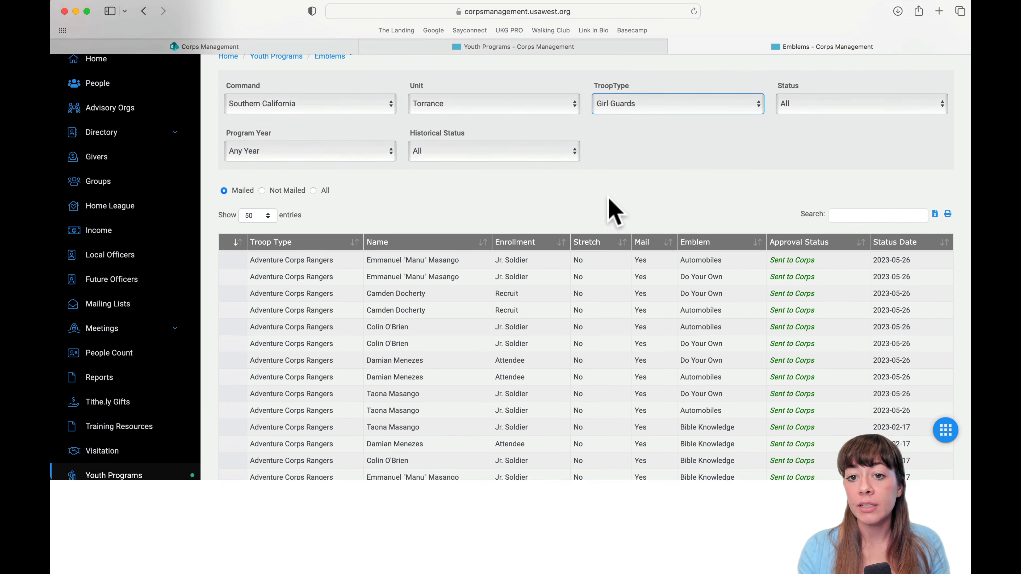
{"action": "scroll", "coordinate": [609, 196], "scroll_direction": "down", "scroll_amount": 15}
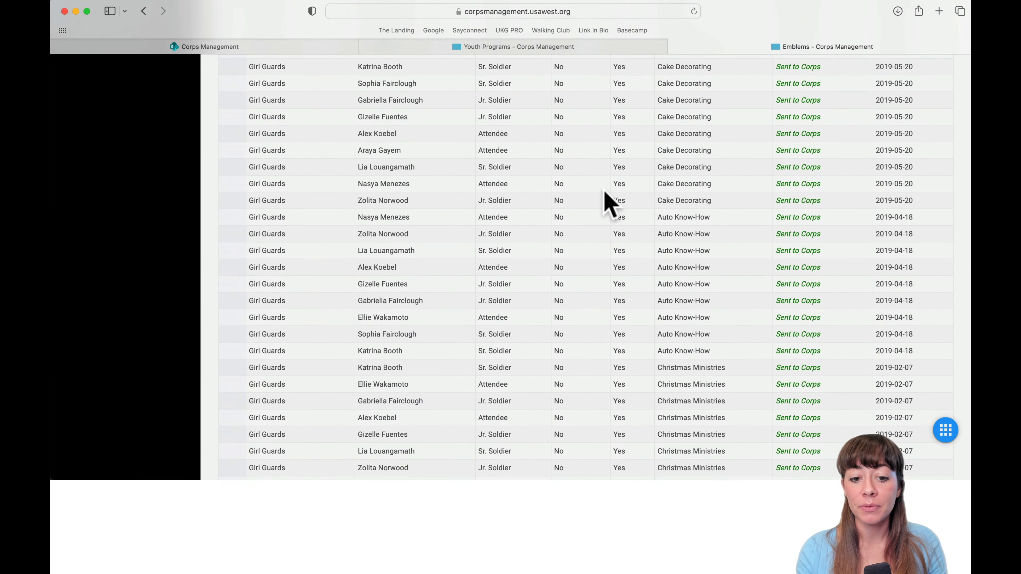
Start a new emblem award, pick Smooth Sailing, then go back without saving.
{"action": "left_click", "coordinate": [306, 430]}
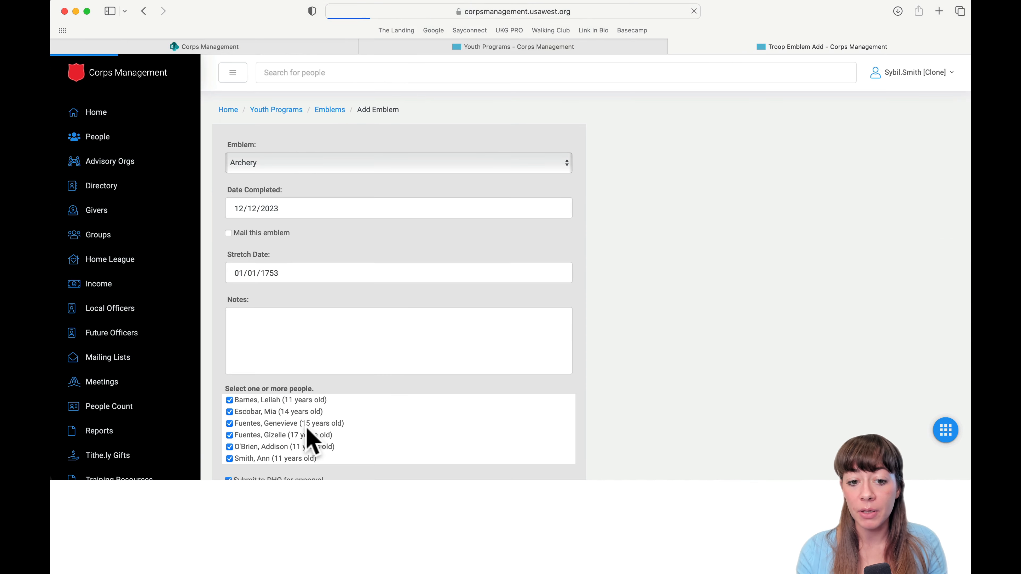
{"action": "scroll", "coordinate": [414, 396], "scroll_direction": "down", "scroll_amount": 5}
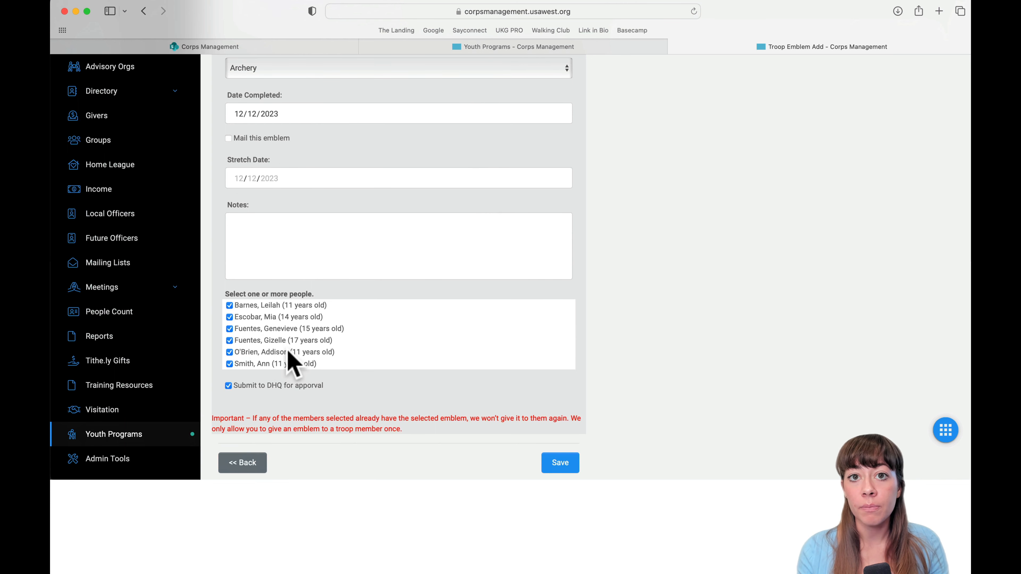
{"action": "scroll", "coordinate": [289, 349], "scroll_direction": "up", "scroll_amount": 5}
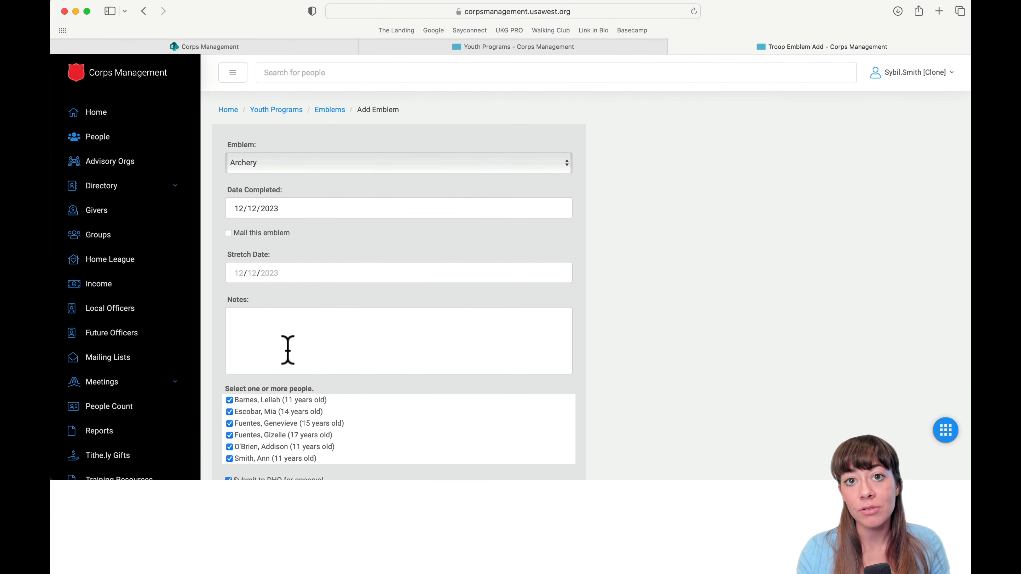
{"action": "left_click", "coordinate": [258, 158]}
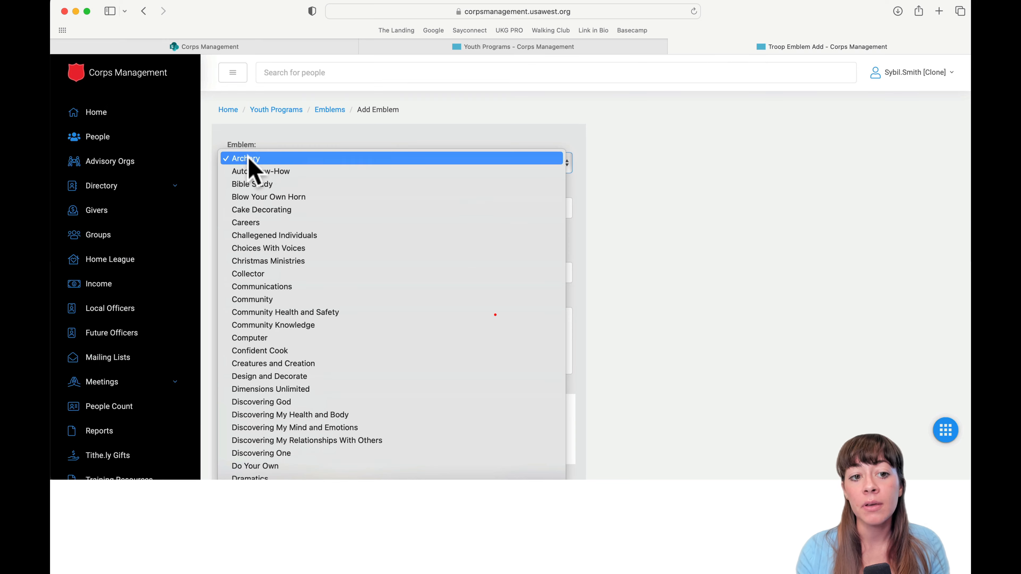
{"action": "scroll", "coordinate": [314, 388], "scroll_direction": "down", "scroll_amount": 10}
{"action": "left_click", "coordinate": [277, 368]}
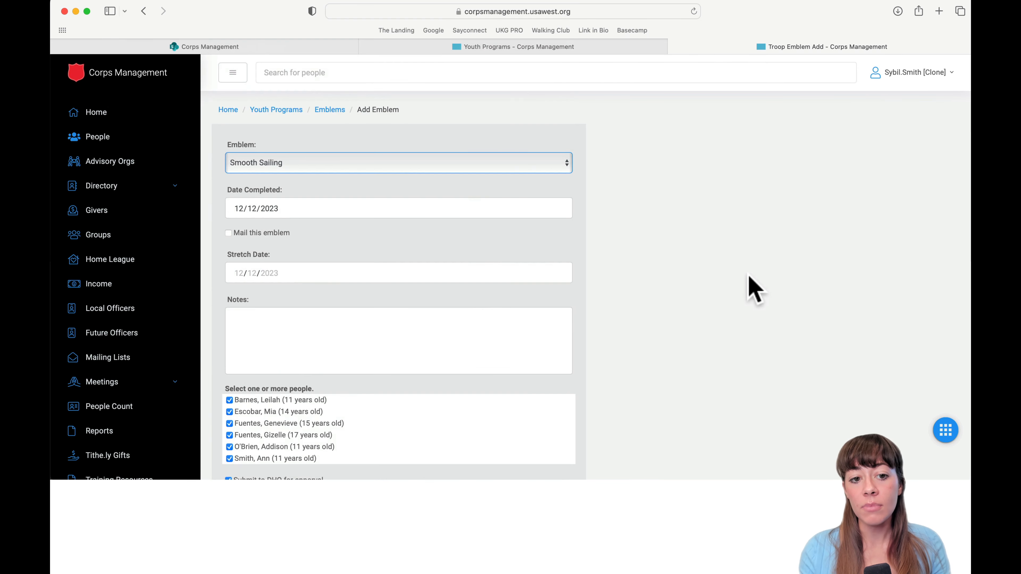
{"action": "scroll", "coordinate": [746, 287], "scroll_direction": "down", "scroll_amount": 6}
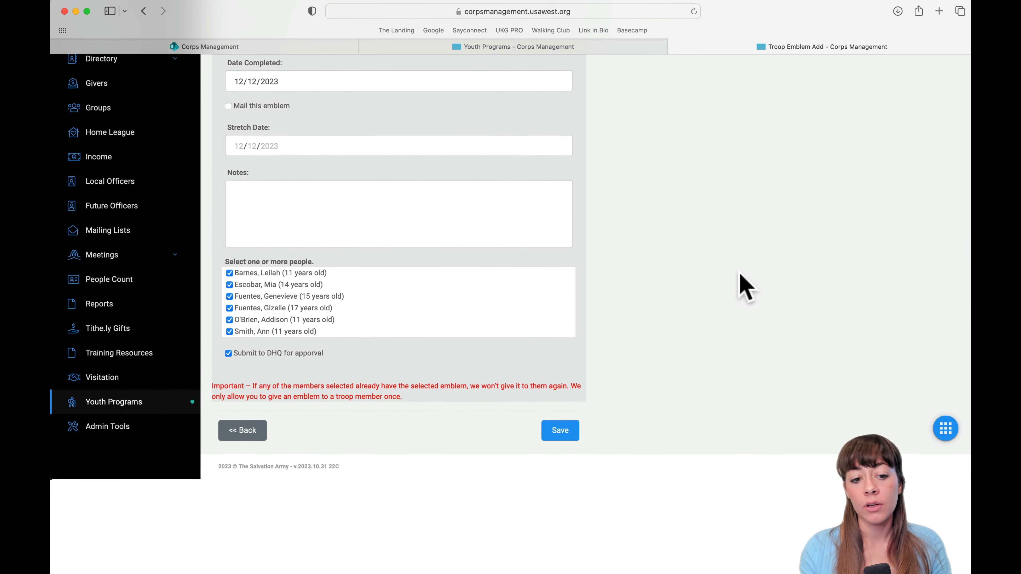
{"action": "left_click", "coordinate": [247, 432]}
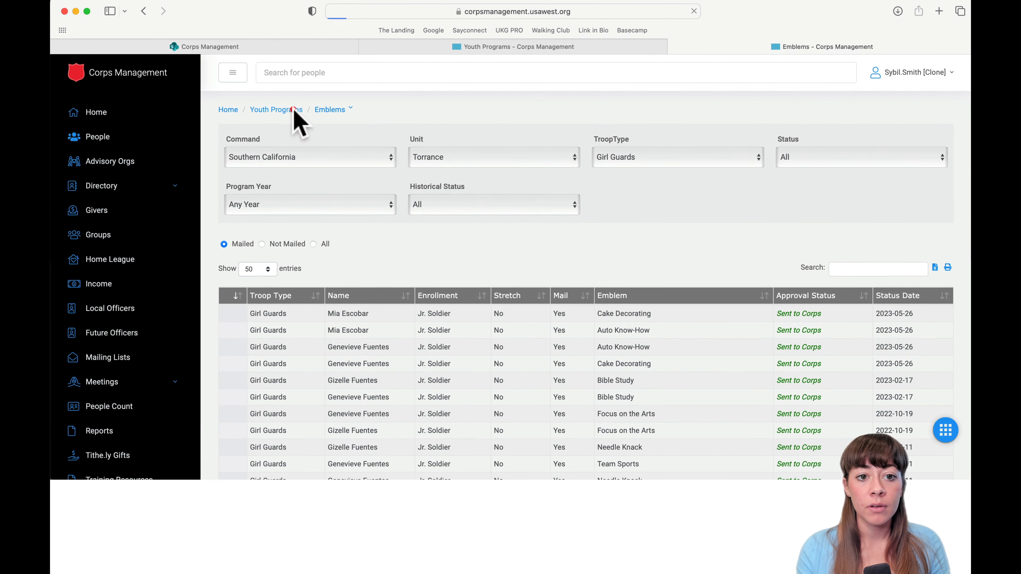
Return to Youth Programs and open the Troops Registration page.
{"action": "left_click", "coordinate": [296, 118]}
{"action": "left_click", "coordinate": [601, 185]}
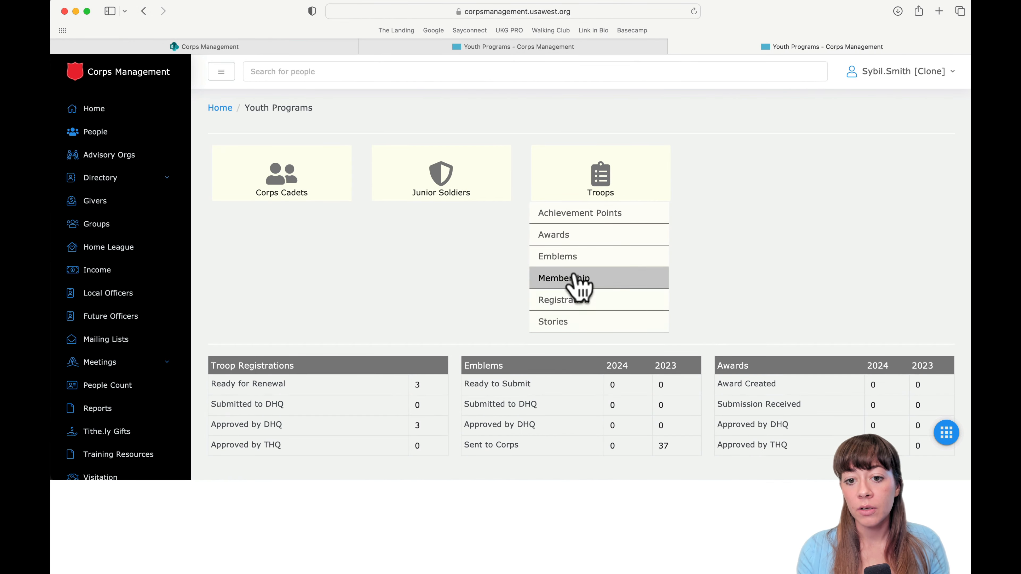
{"action": "left_click", "coordinate": [581, 301]}
{"action": "scroll", "coordinate": [566, 344], "scroll_direction": "down", "scroll_amount": 2}
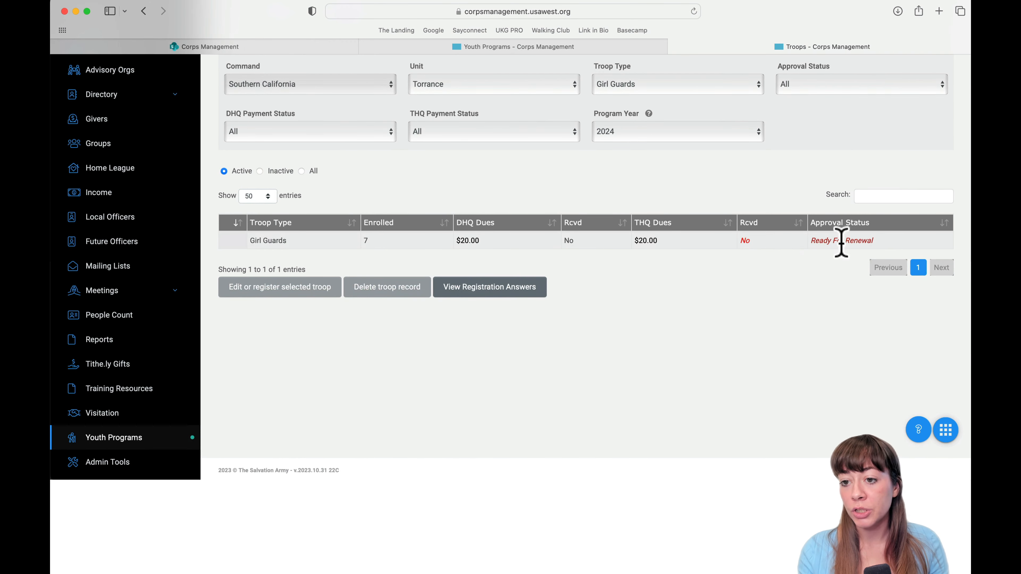
{"action": "scroll", "coordinate": [791, 258], "scroll_direction": "up", "scroll_amount": 2}
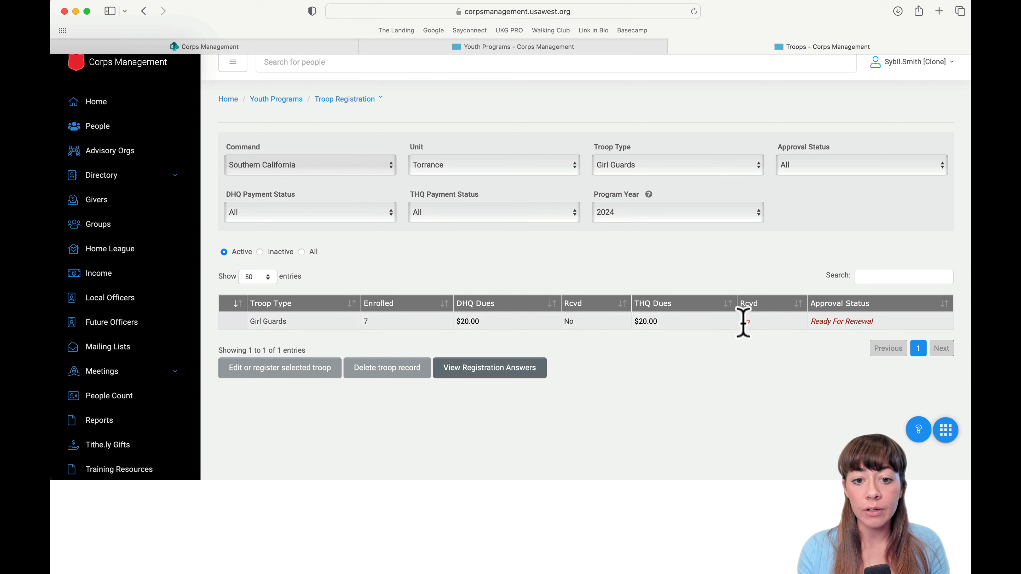
Select the Girl Guards registration, view its questionnaire answers in a new tab, then return.
{"action": "left_click", "coordinate": [841, 326]}
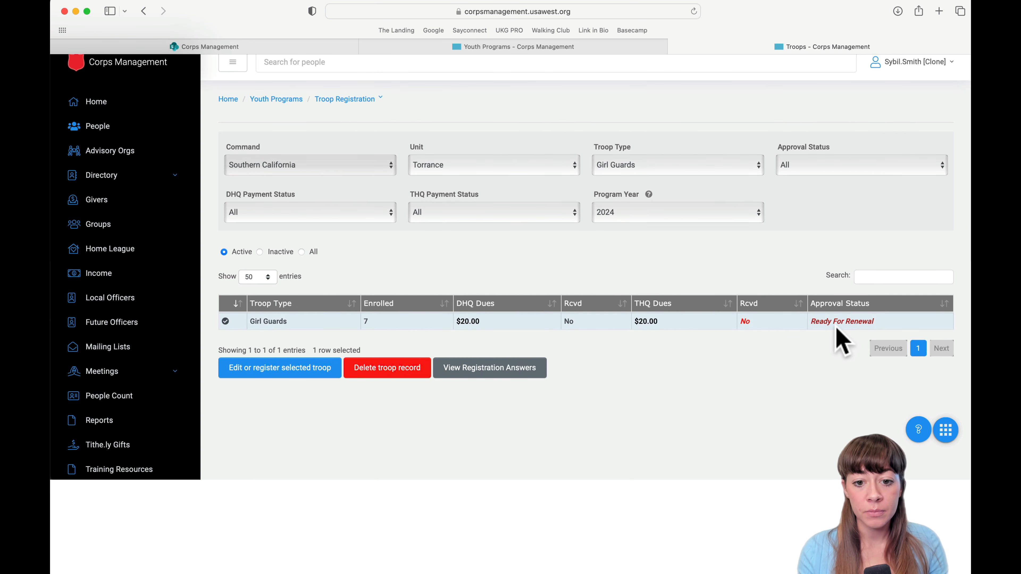
{"action": "left_click", "coordinate": [495, 371]}
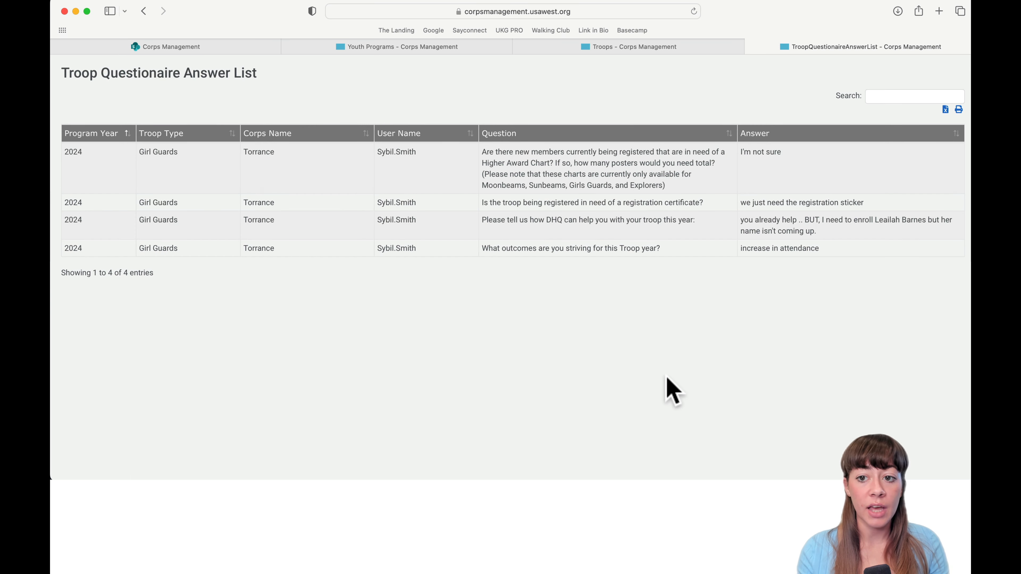
{"action": "left_click", "coordinate": [689, 55]}
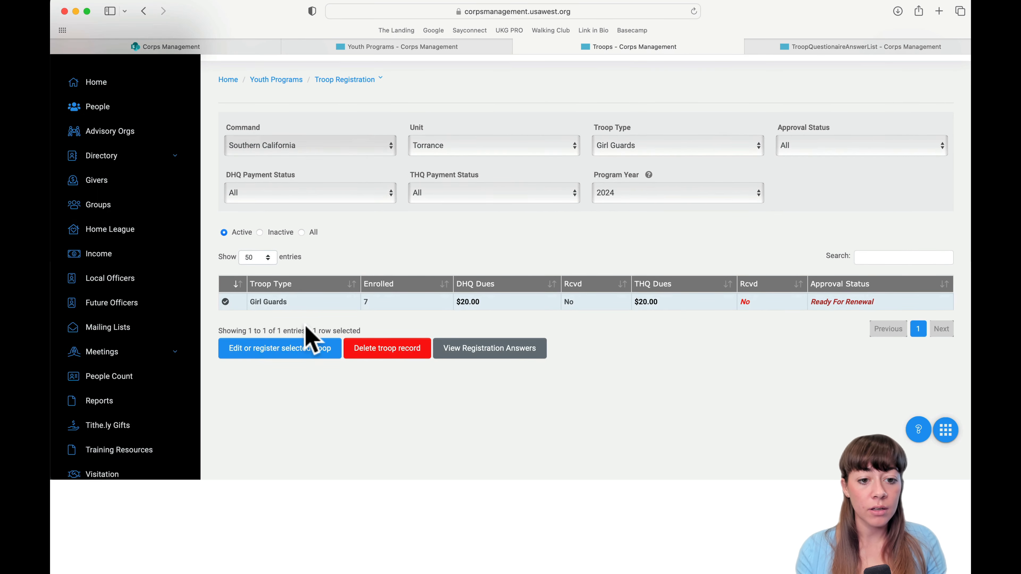
{"action": "scroll", "coordinate": [364, 270], "scroll_direction": "up", "scroll_amount": 2}
{"action": "left_click", "coordinate": [339, 110]}
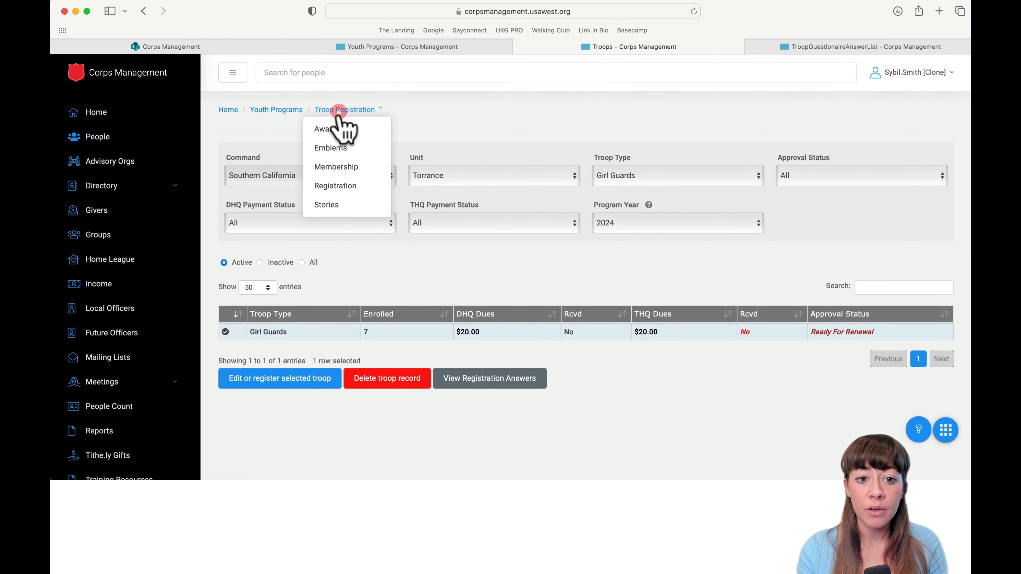
Open the Girl Guards Stories page, start a new story, and cancel it unsaved.
{"action": "left_click", "coordinate": [326, 205]}
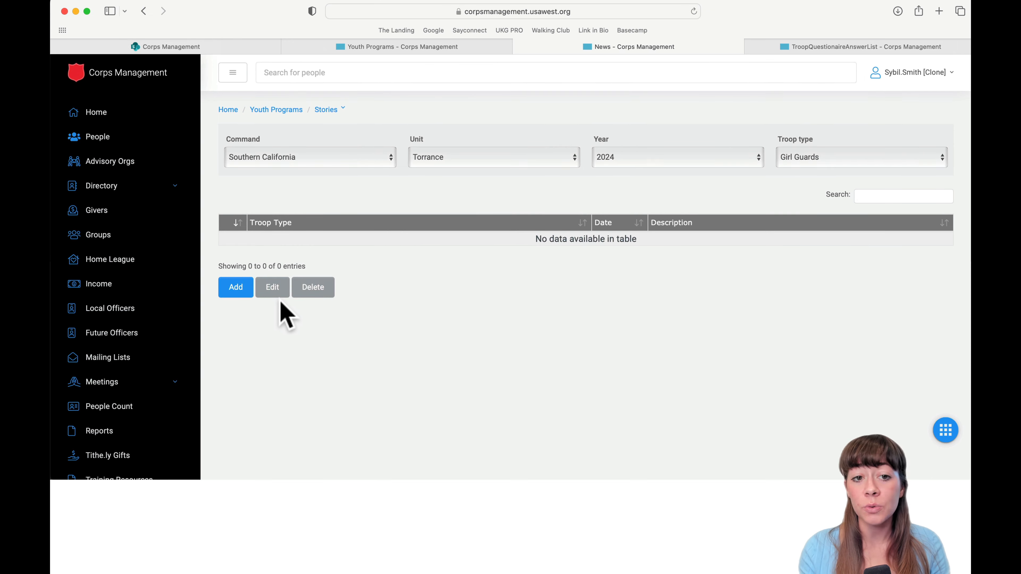
{"action": "left_click", "coordinate": [242, 292]}
{"action": "scroll", "coordinate": [403, 337], "scroll_direction": "down", "scroll_amount": 2}
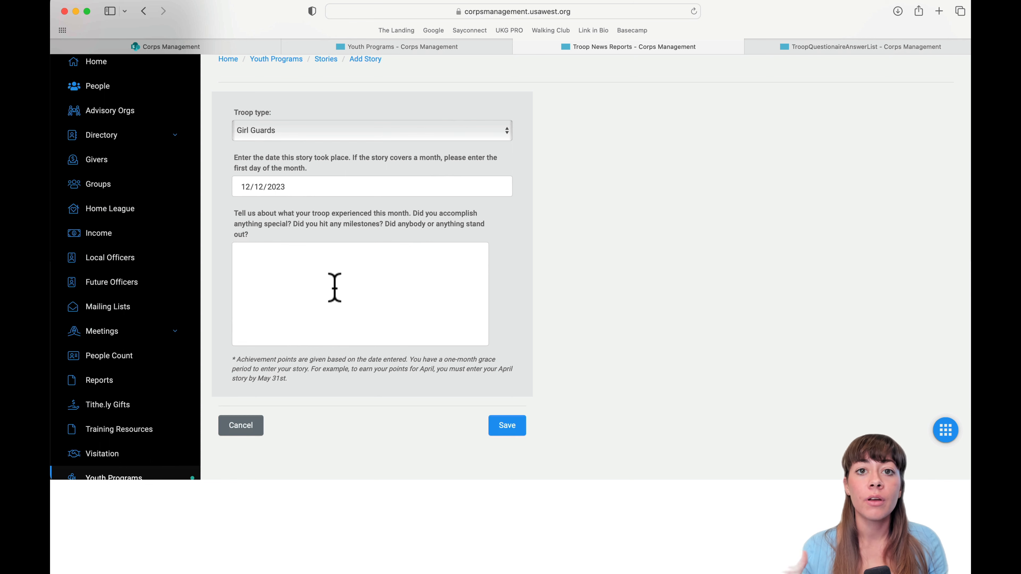
{"action": "left_click", "coordinate": [243, 427]}
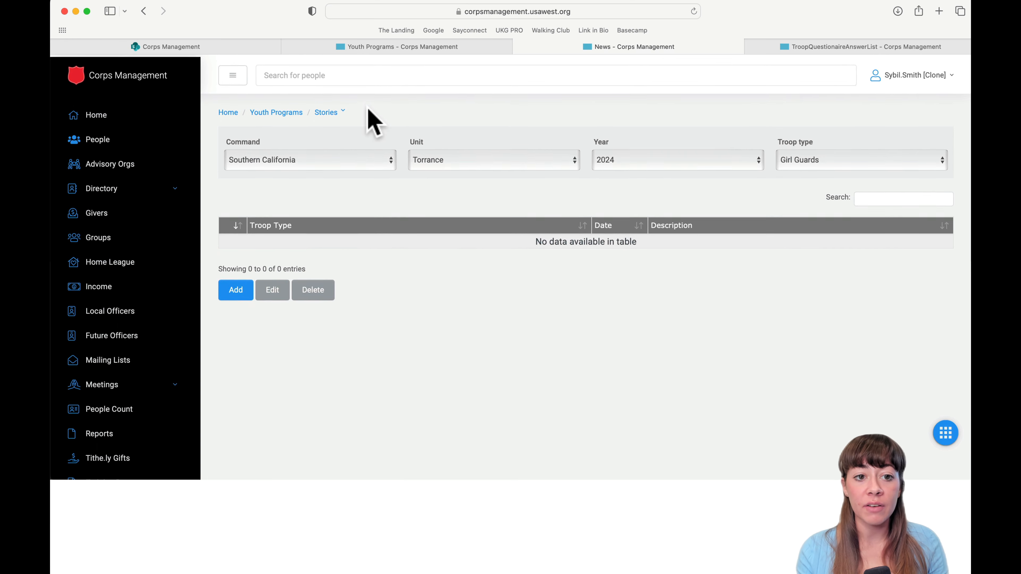
Open Achievement Points from Youth Programs to see three Girl Guards achievements worth 7 points.
{"action": "left_click", "coordinate": [276, 109]}
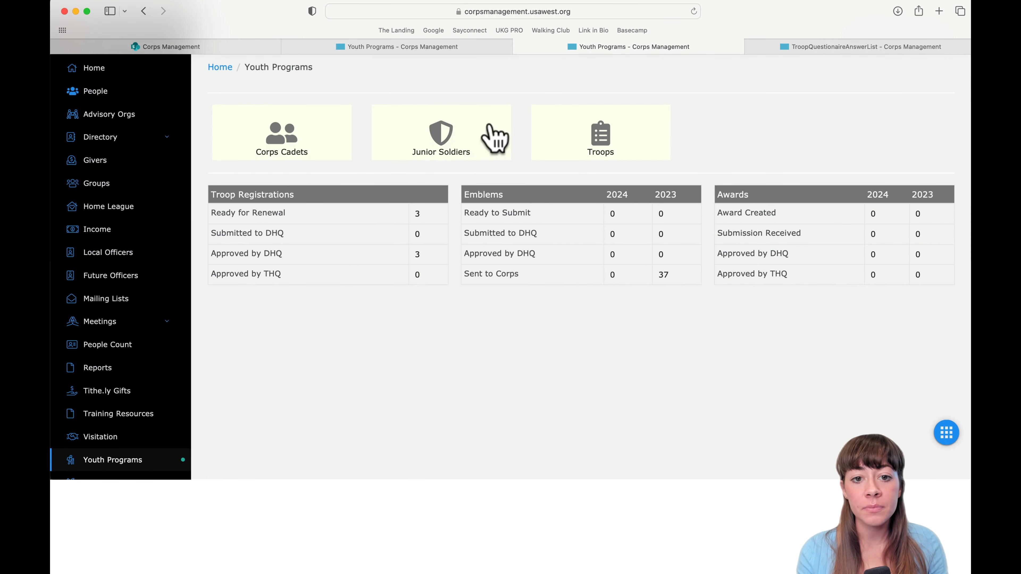
{"action": "left_click", "coordinate": [611, 142]}
{"action": "left_click", "coordinate": [600, 169]}
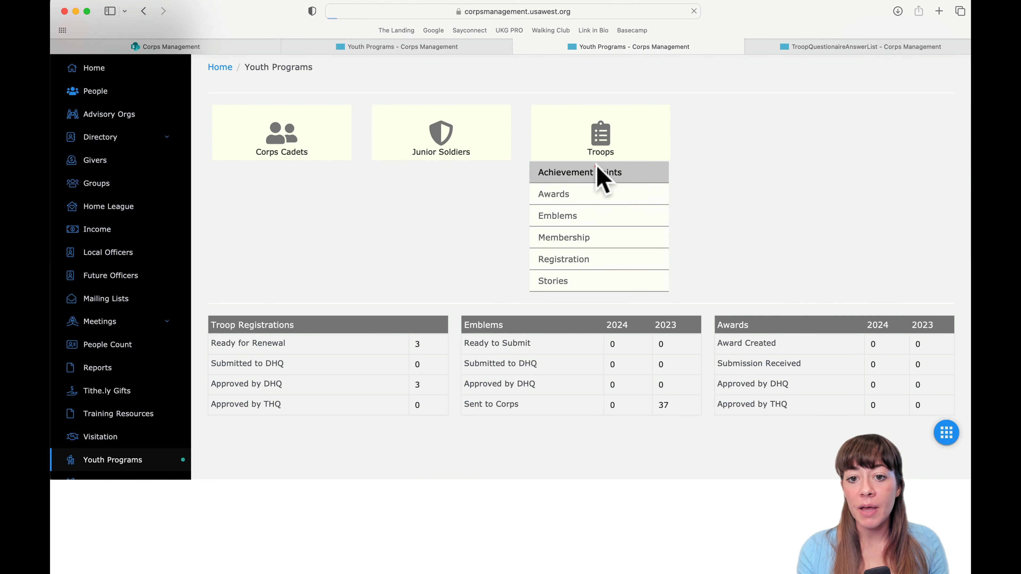
{"action": "scroll", "coordinate": [571, 303], "scroll_direction": "down", "scroll_amount": 4}
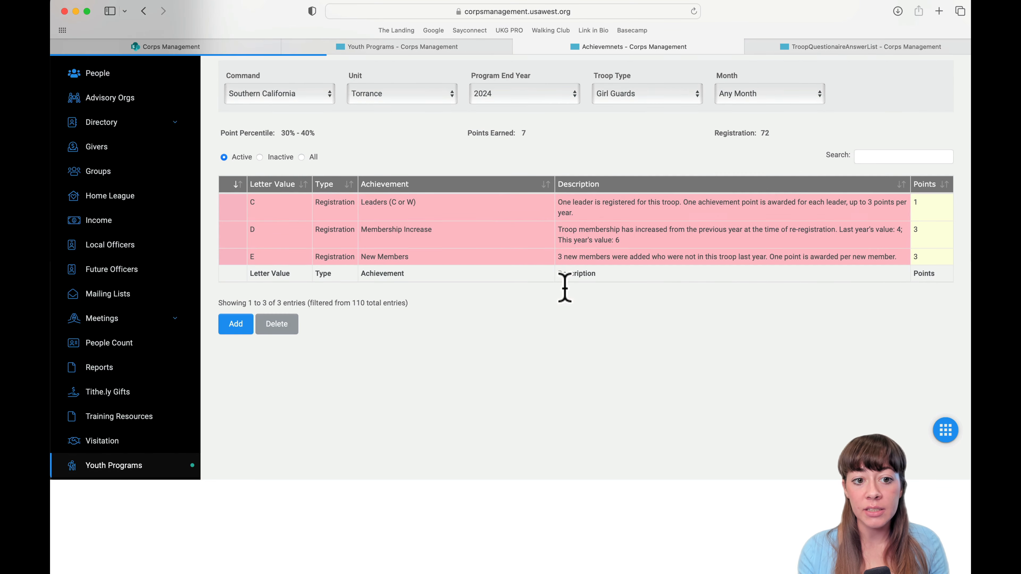
{"action": "scroll", "coordinate": [662, 242], "scroll_direction": "up", "scroll_amount": 3}
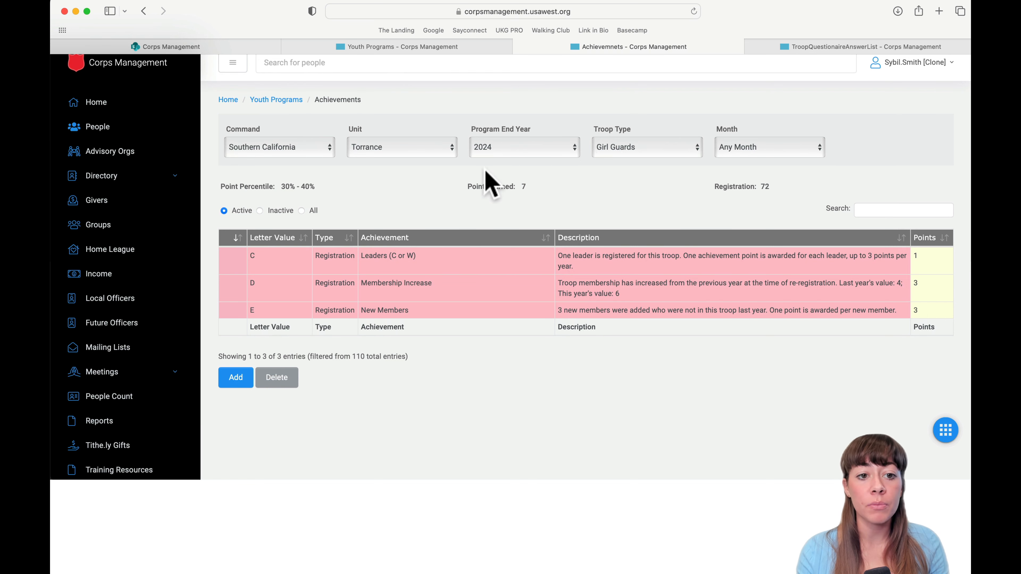
{"action": "left_click", "coordinate": [514, 155]}
Set Program End Year to 2023 and scroll through the 16 achievements totalling 22 points.
{"action": "left_click", "coordinate": [502, 157]}
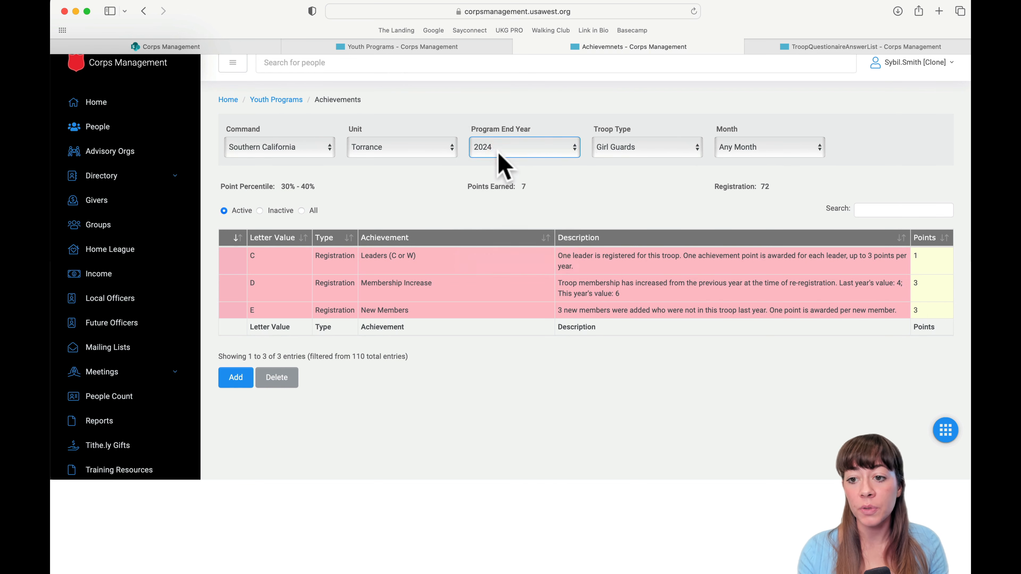
{"action": "scroll", "coordinate": [549, 326], "scroll_direction": "down", "scroll_amount": 7}
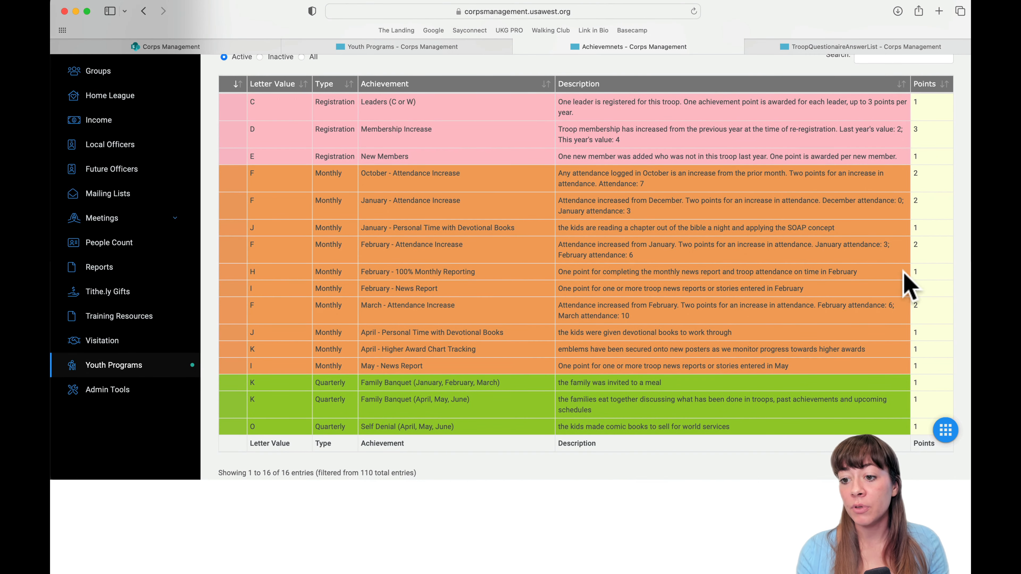
{"action": "scroll", "coordinate": [904, 285], "scroll_direction": "down", "scroll_amount": 2}
{"action": "scroll", "coordinate": [902, 288], "scroll_direction": "up", "scroll_amount": 5}
{"action": "scroll", "coordinate": [905, 290], "scroll_direction": "up", "scroll_amount": 3}
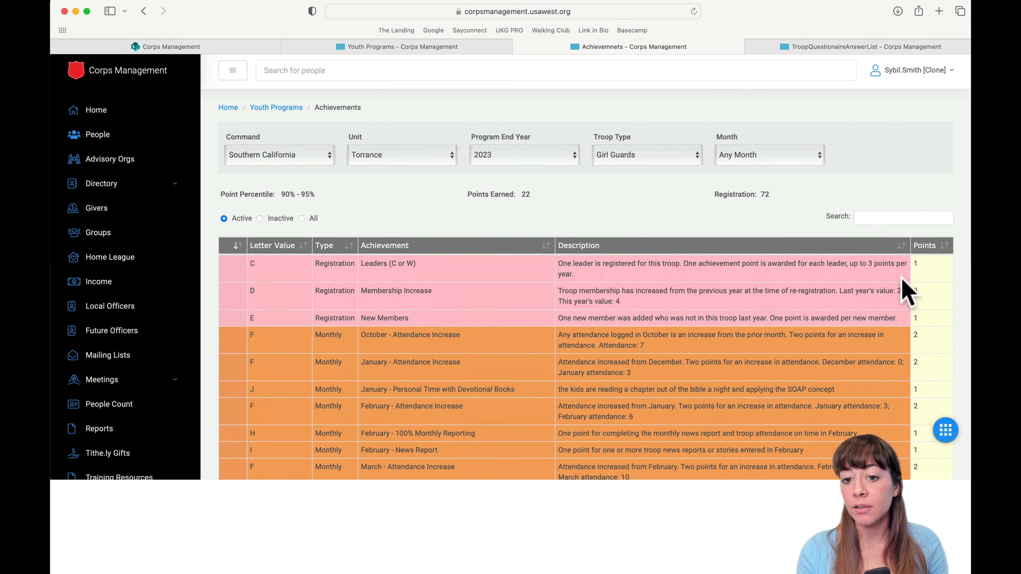
{"action": "scroll", "coordinate": [905, 290], "scroll_direction": "down", "scroll_amount": 5}
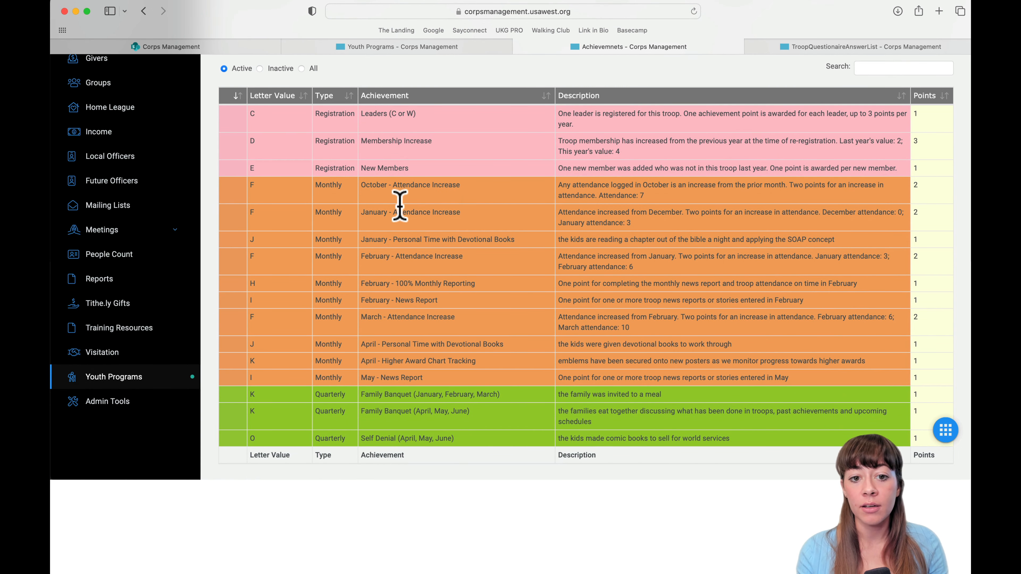
{"action": "double_click", "coordinate": [382, 170]}
{"action": "scroll", "coordinate": [474, 293], "scroll_direction": "up", "scroll_amount": 4}
{"action": "left_click_drag", "start_coordinate": [475, 294], "coordinate": [476, 298]}
{"action": "scroll", "coordinate": [476, 297], "scroll_direction": "down", "scroll_amount": 1}
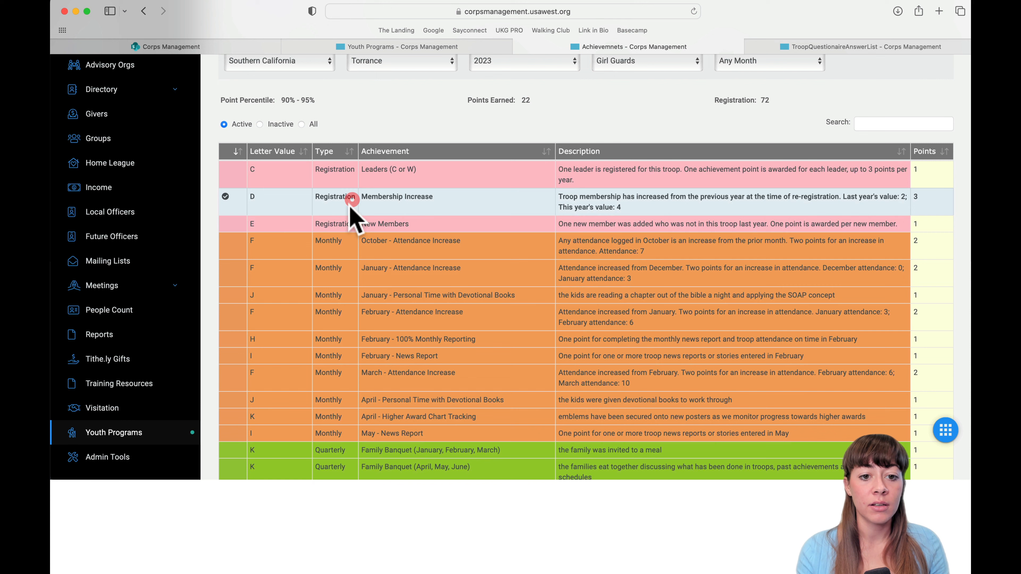
{"action": "left_click", "coordinate": [225, 197]}
{"action": "scroll", "coordinate": [326, 337], "scroll_direction": "down", "scroll_amount": 3}
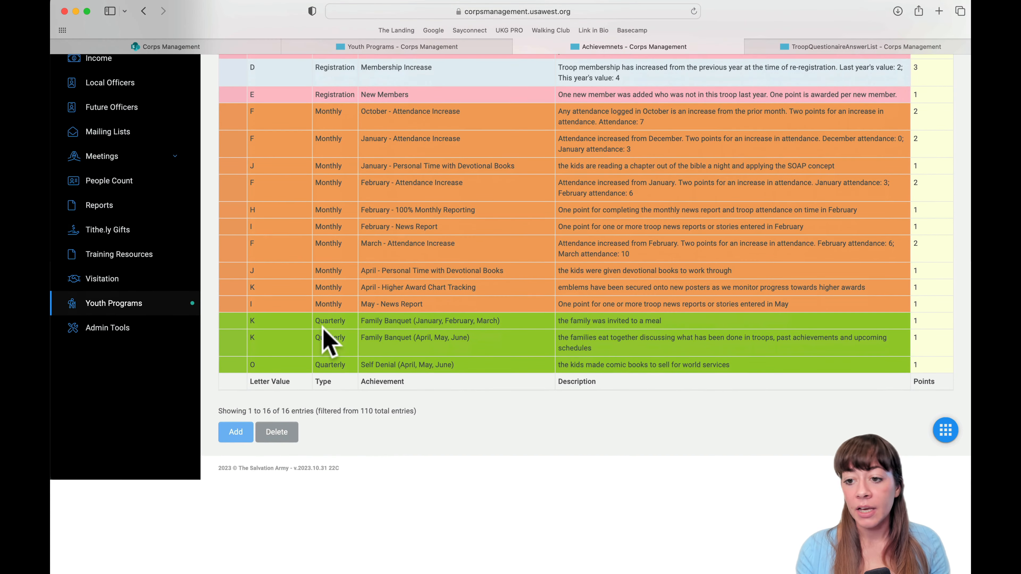
{"action": "scroll", "coordinate": [326, 337], "scroll_direction": "up", "scroll_amount": 5}
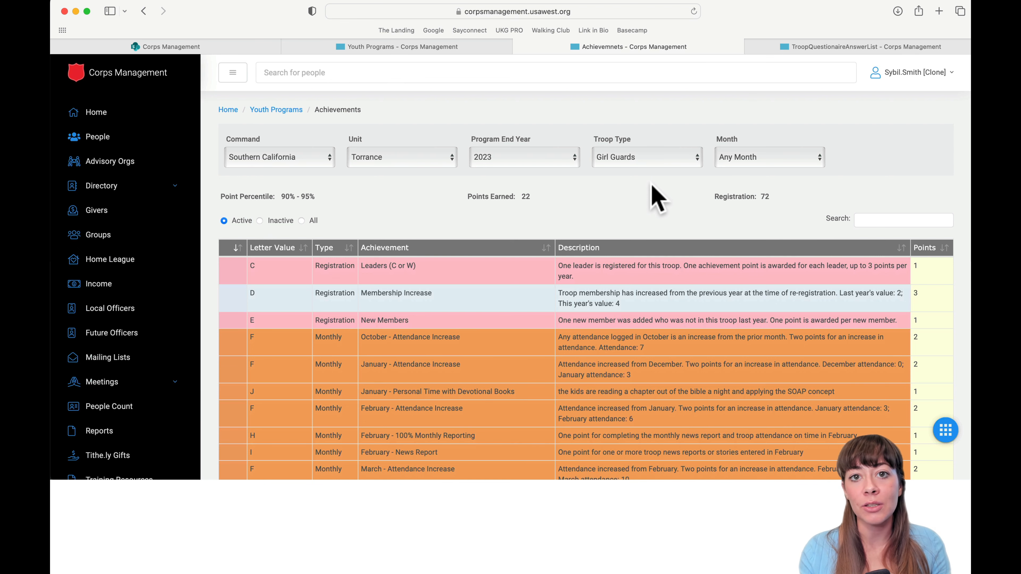
Scroll the 2023 achievements and select then deselect the Family Banquet (April, May, June) row.
{"action": "scroll", "coordinate": [661, 290], "scroll_direction": "down", "scroll_amount": 2}
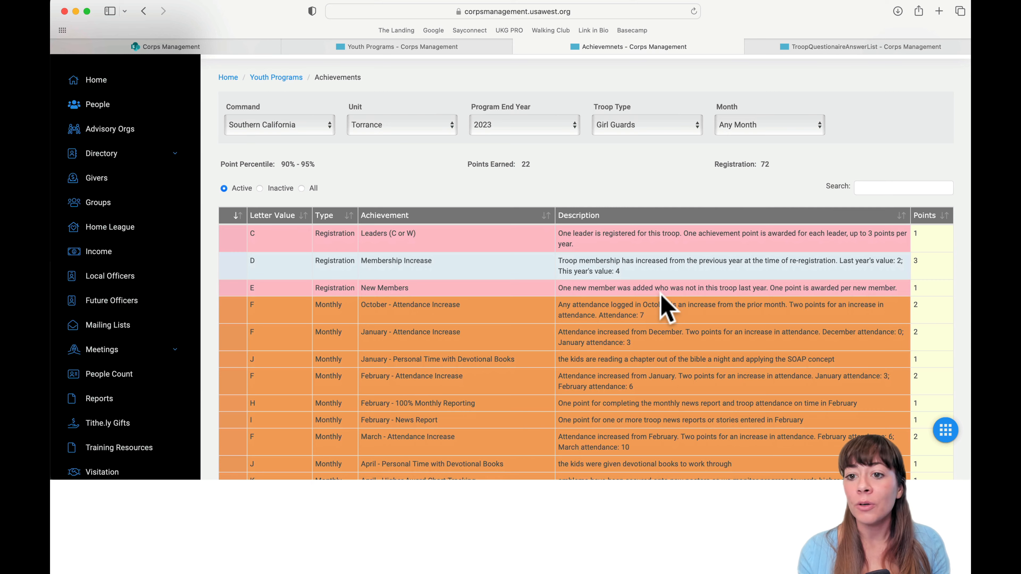
{"action": "scroll", "coordinate": [663, 303], "scroll_direction": "up", "scroll_amount": 2}
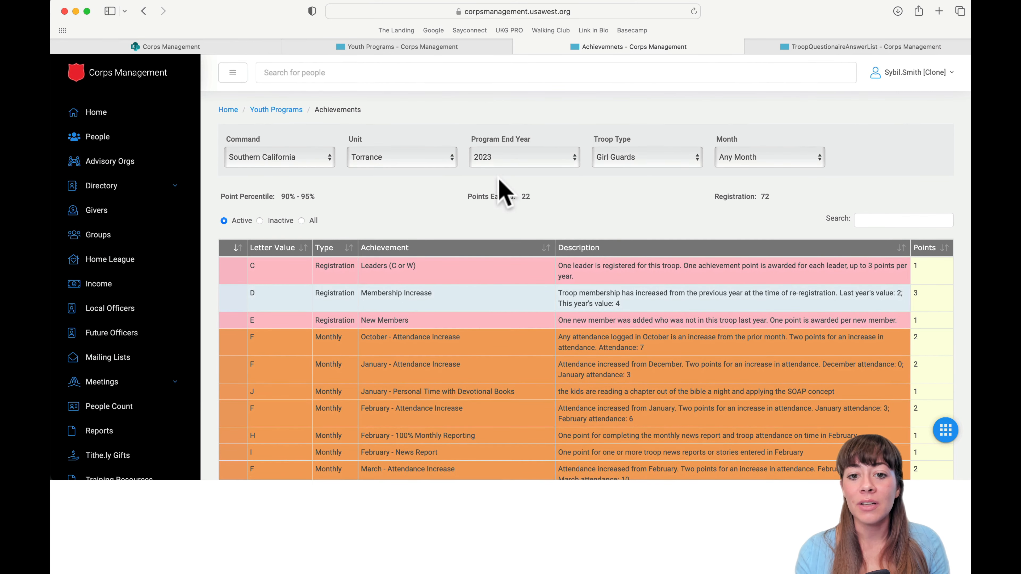
{"action": "scroll", "coordinate": [505, 201], "scroll_direction": "down", "scroll_amount": 14}
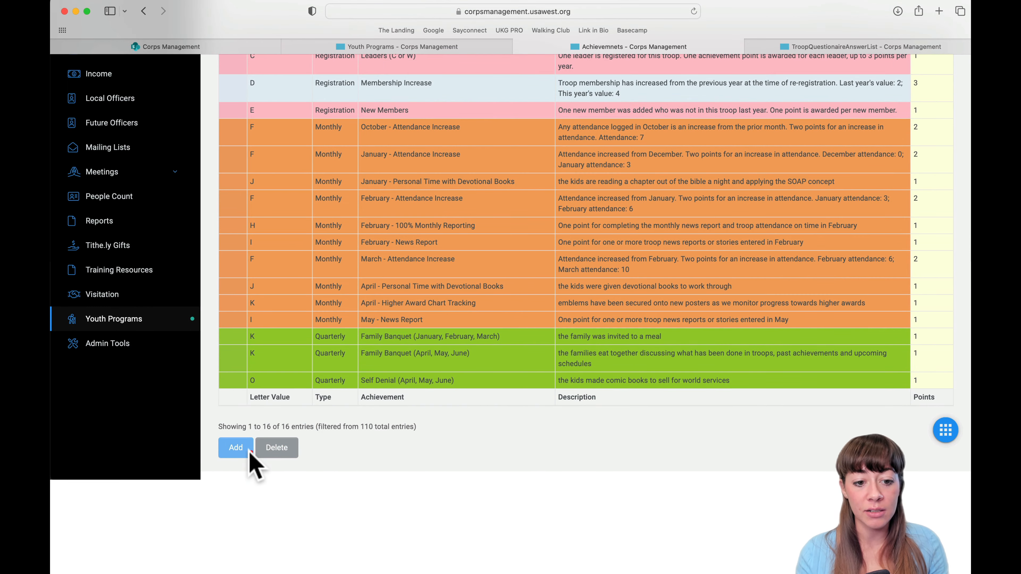
{"action": "scroll", "coordinate": [237, 453], "scroll_direction": "up", "scroll_amount": 13}
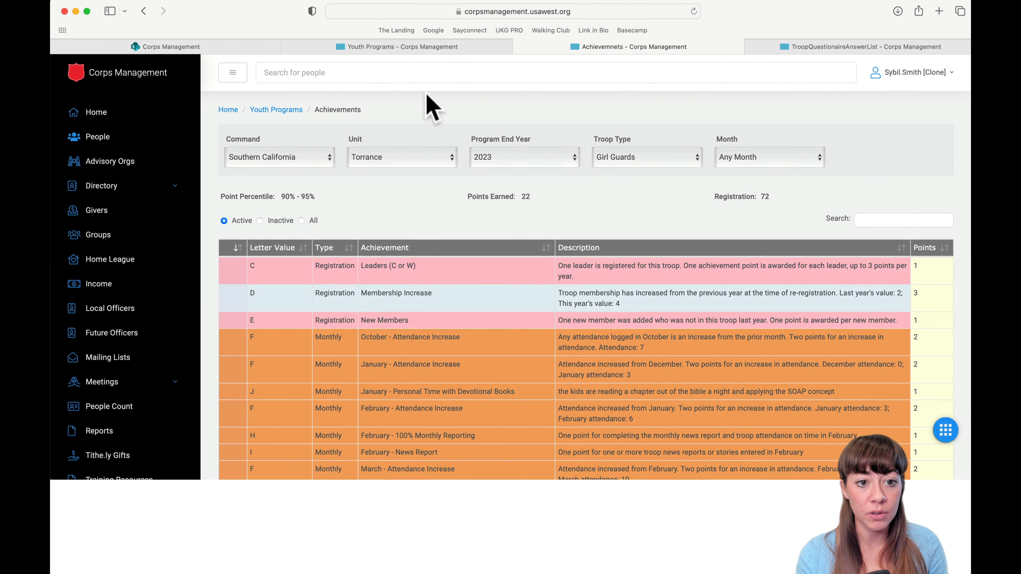
{"action": "scroll", "coordinate": [449, 269], "scroll_direction": "down", "scroll_amount": 14}
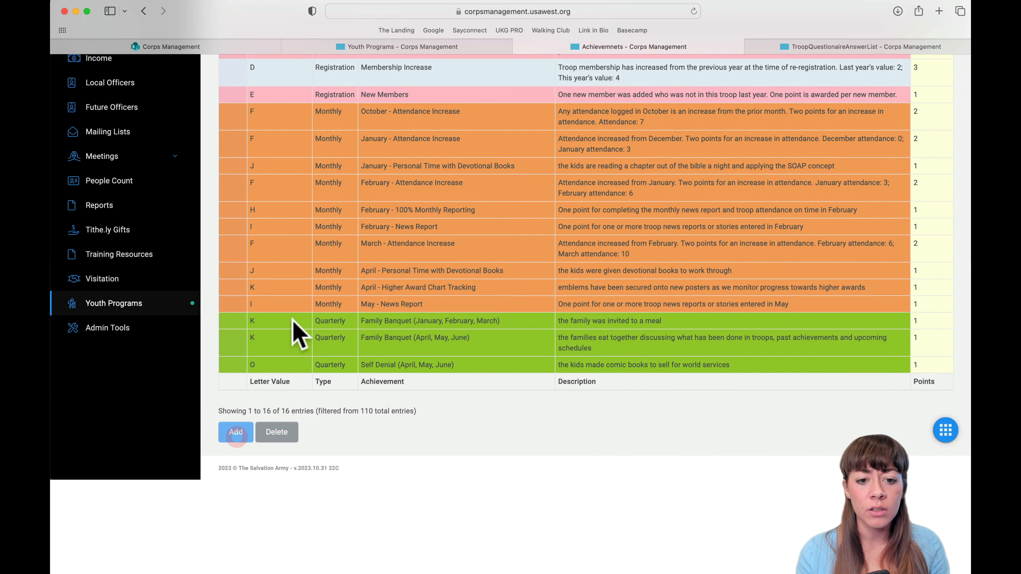
{"action": "scroll", "coordinate": [296, 337], "scroll_direction": "up", "scroll_amount": 14}
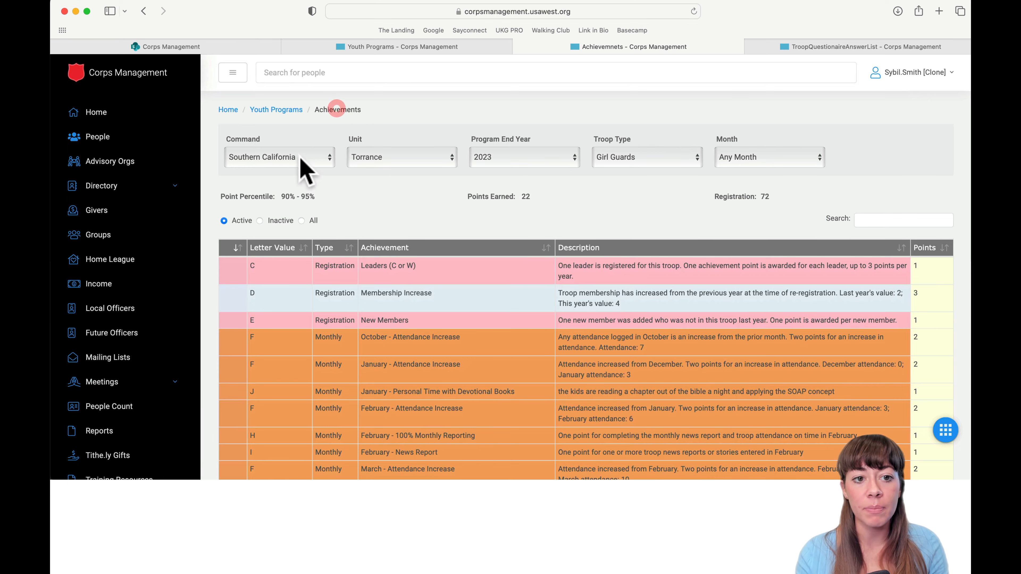
{"action": "scroll", "coordinate": [306, 217], "scroll_direction": "down", "scroll_amount": 5}
{"action": "scroll", "coordinate": [307, 218], "scroll_direction": "down", "scroll_amount": 8}
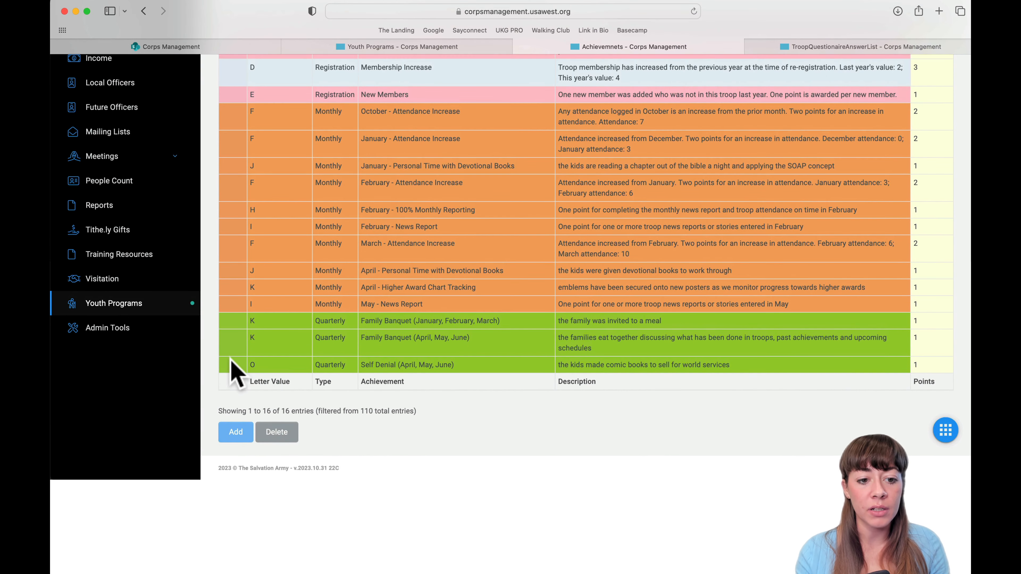
{"action": "left_click", "coordinate": [229, 363]}
{"action": "left_click", "coordinate": [235, 360]}
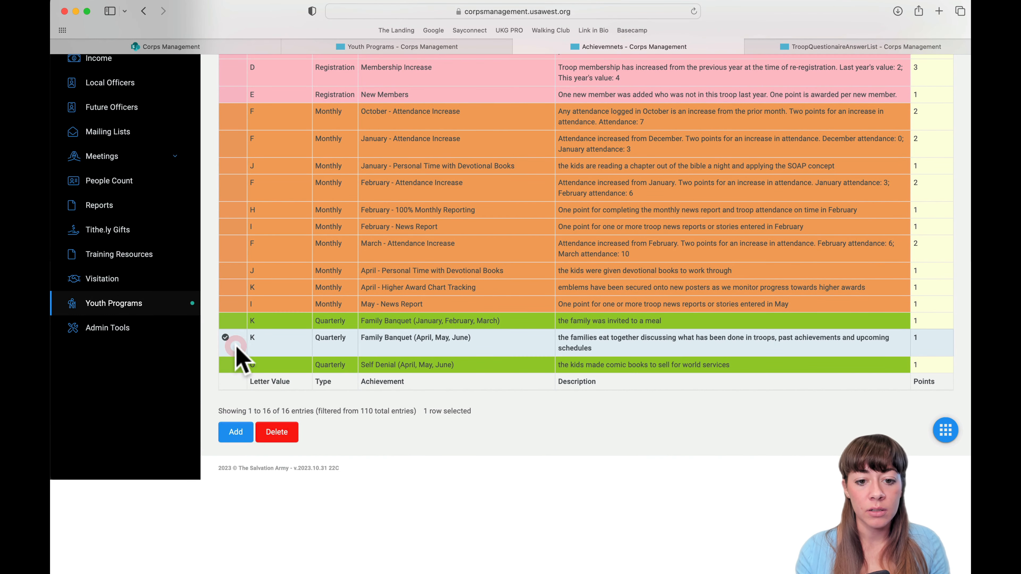
Set Program End Year back to 2024, showing three entries and 7 points.
{"action": "scroll", "coordinate": [237, 360], "scroll_direction": "up", "scroll_amount": 10}
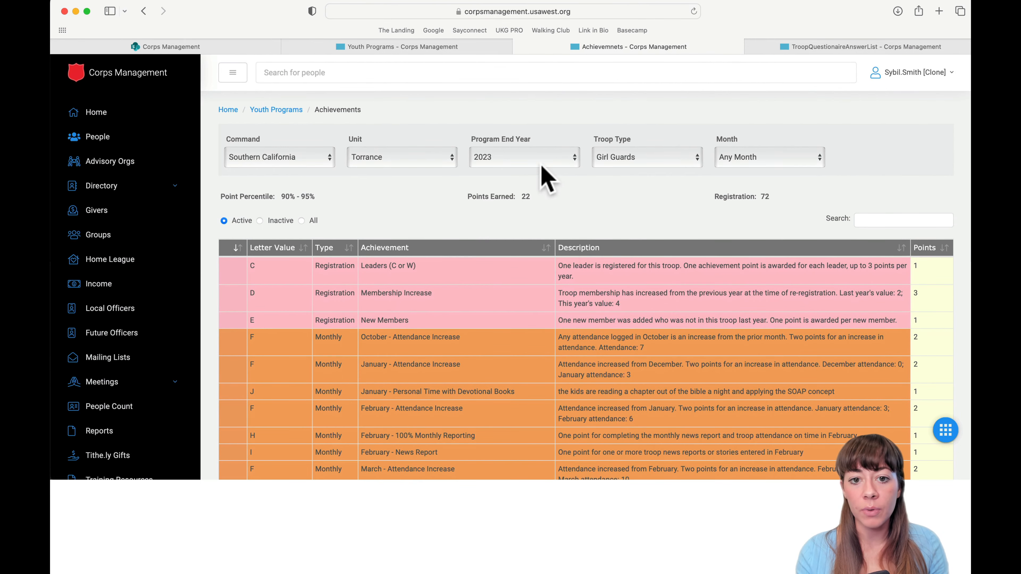
{"action": "left_click", "coordinate": [541, 165]}
{"action": "left_click", "coordinate": [520, 142]}
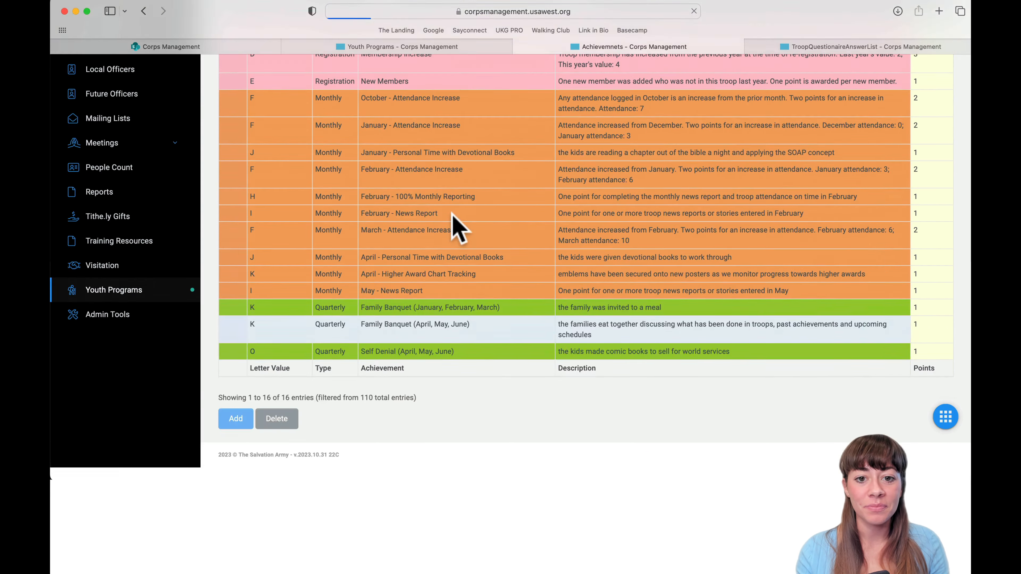
{"action": "scroll", "coordinate": [365, 319], "scroll_direction": "down", "scroll_amount": 2}
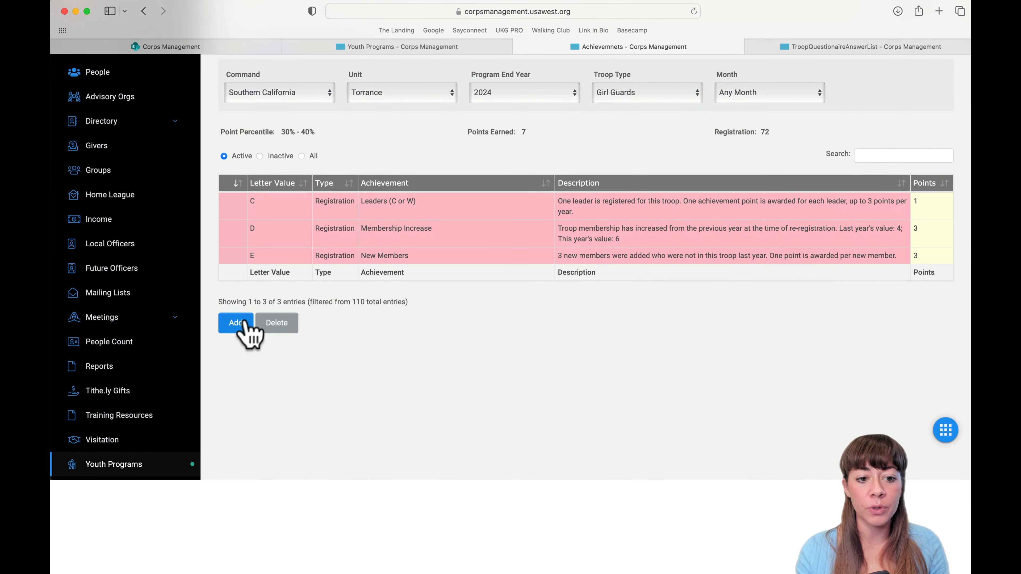
{"action": "left_click", "coordinate": [237, 322]}
{"action": "left_click", "coordinate": [474, 258]}
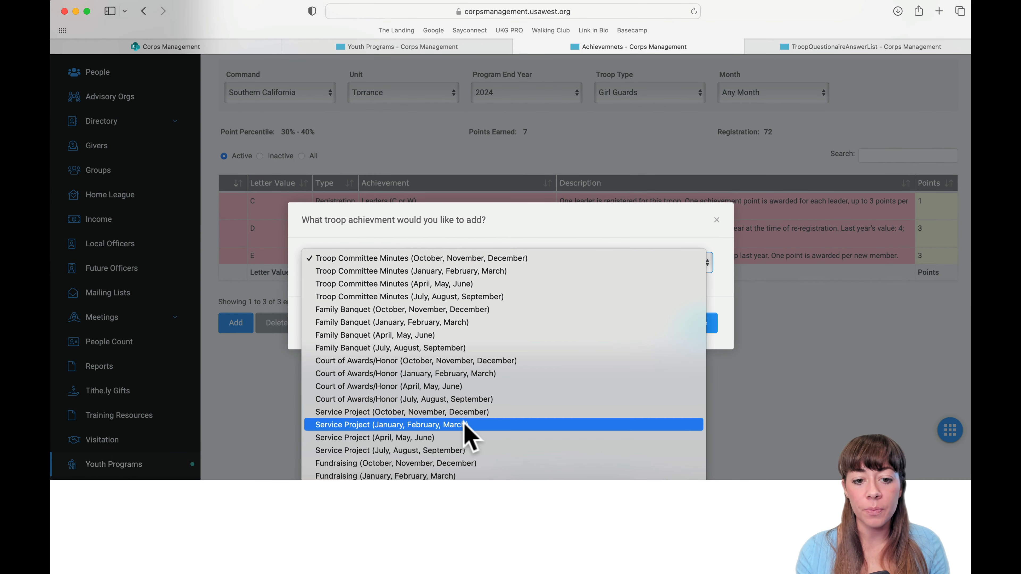
{"action": "scroll", "coordinate": [467, 429], "scroll_direction": "down", "scroll_amount": 5}
{"action": "scroll", "coordinate": [463, 422], "scroll_direction": "down", "scroll_amount": 1}
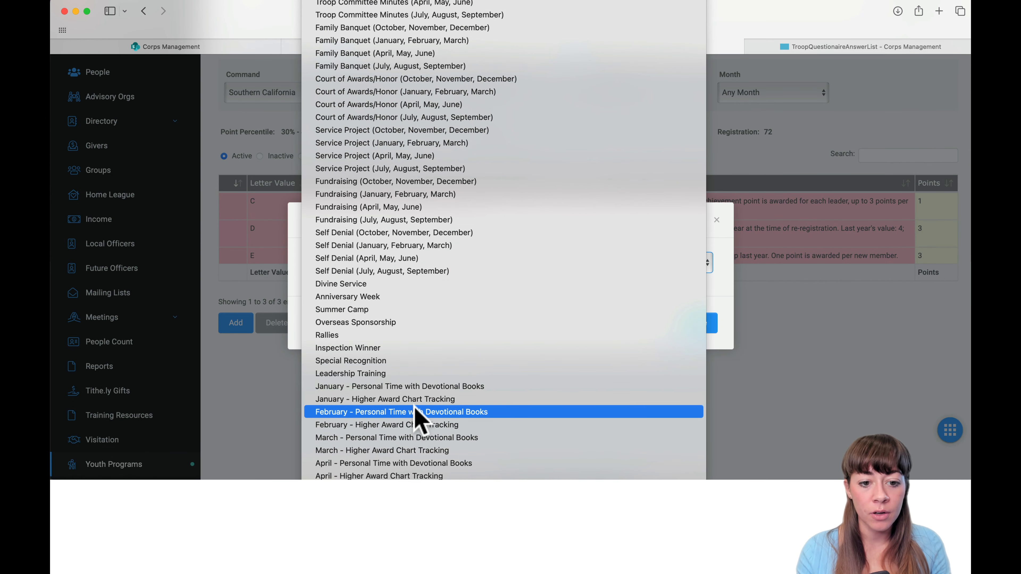
{"action": "scroll", "coordinate": [414, 416], "scroll_direction": "down", "scroll_amount": 1}
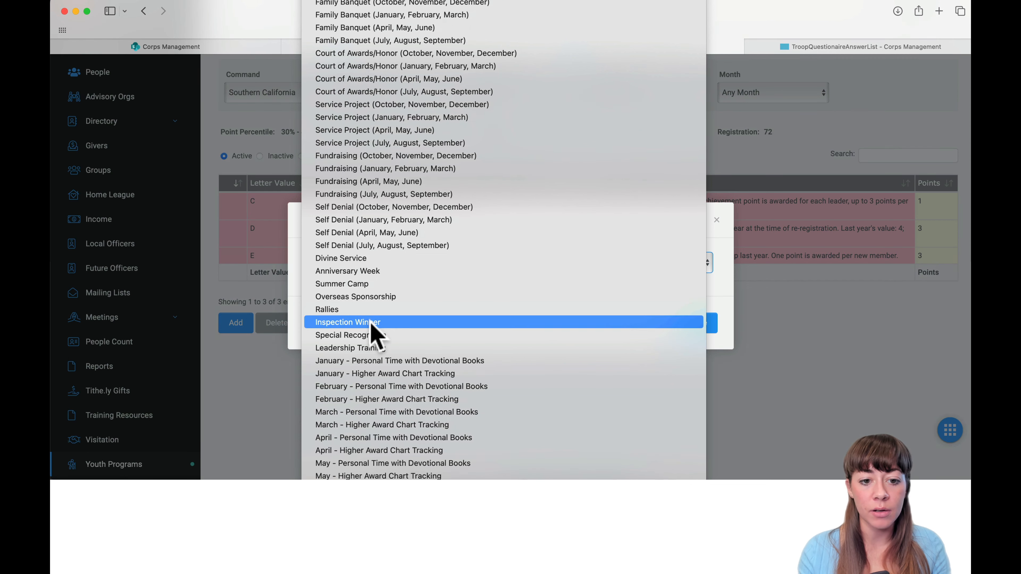
{"action": "scroll", "coordinate": [372, 326], "scroll_direction": "down", "scroll_amount": 1}
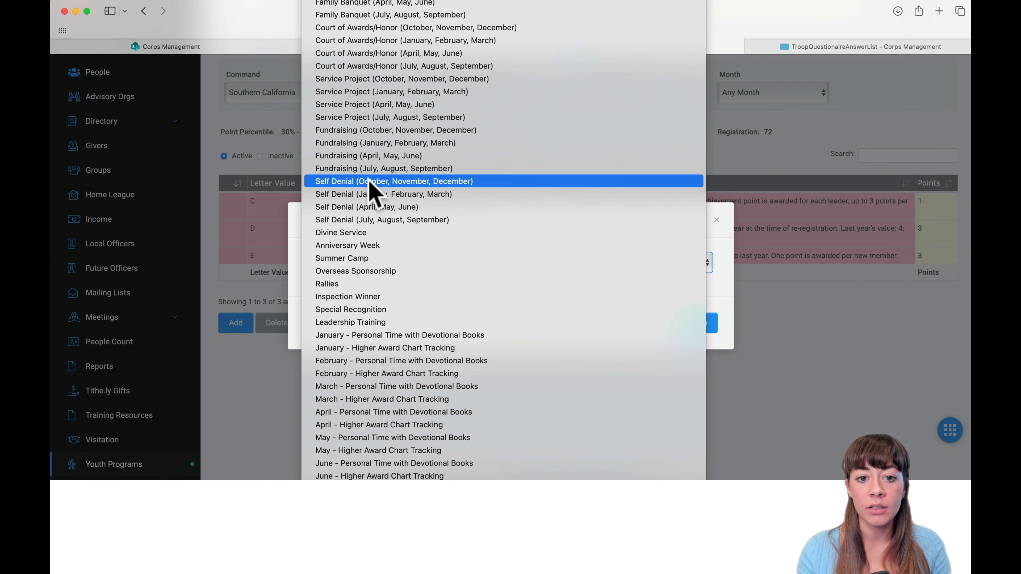
{"action": "scroll", "coordinate": [371, 169], "scroll_direction": "up", "scroll_amount": 2}
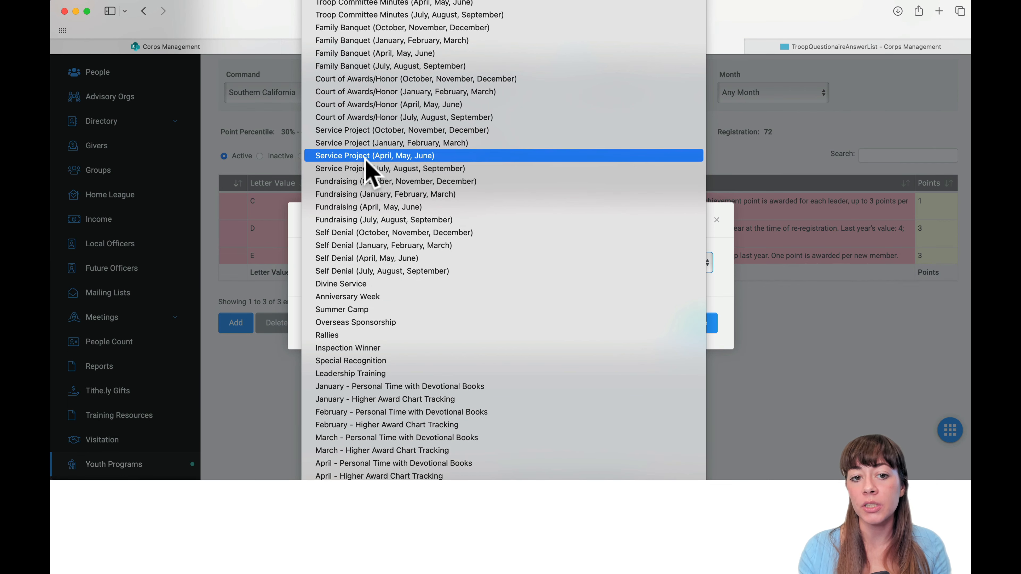
{"action": "left_click", "coordinate": [368, 157]}
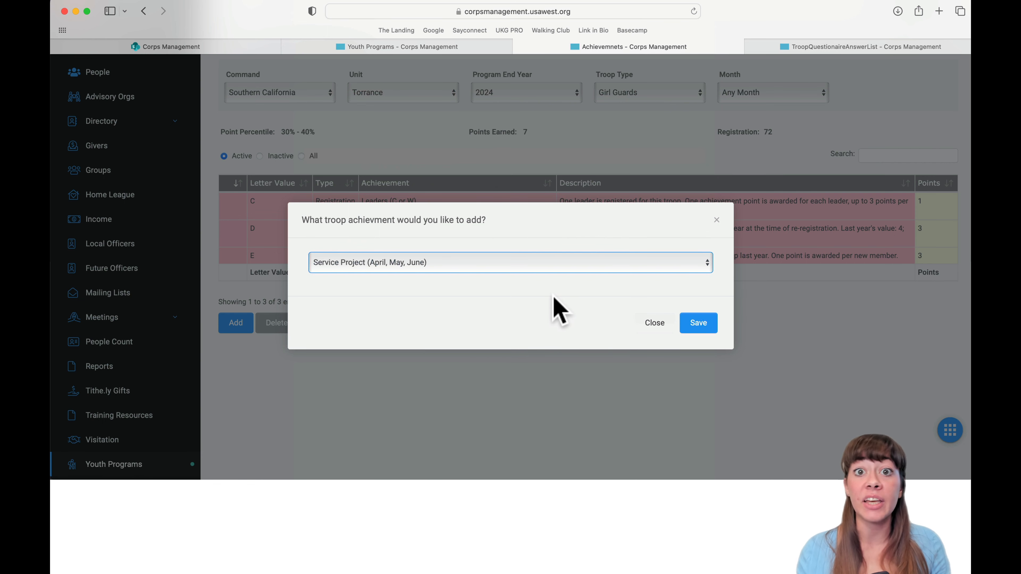
{"action": "left_click", "coordinate": [655, 322]}
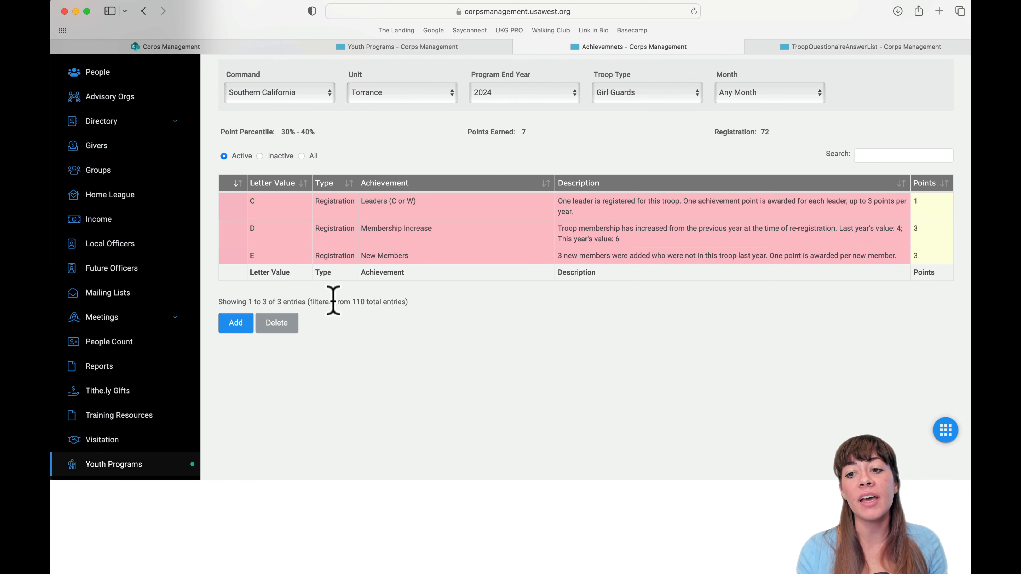
Go back to the Youth Programs dashboard and expand the Troops tile's tool list.
{"action": "scroll", "coordinate": [527, 356], "scroll_direction": "up", "scroll_amount": 3}
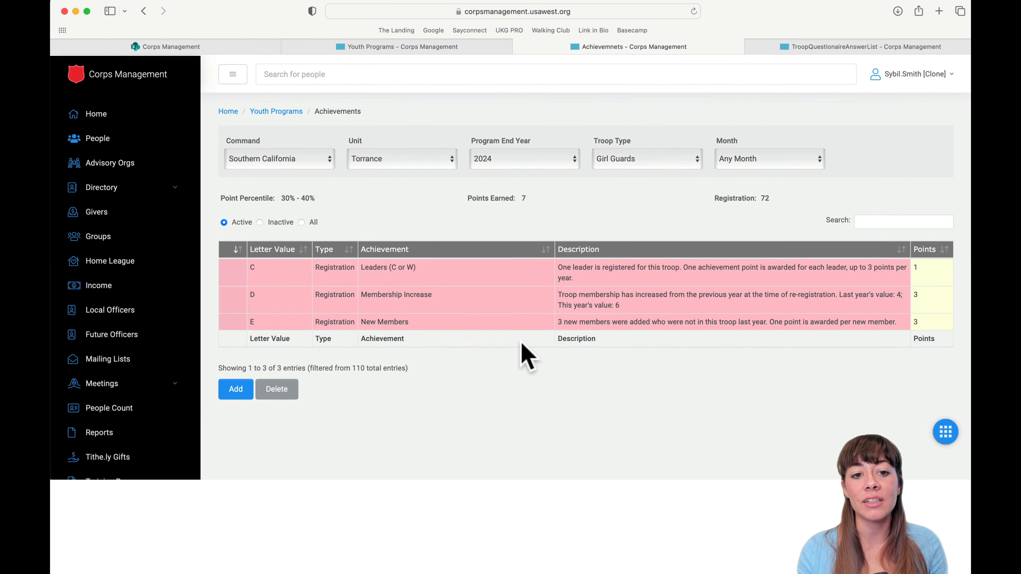
{"action": "left_click", "coordinate": [287, 111]}
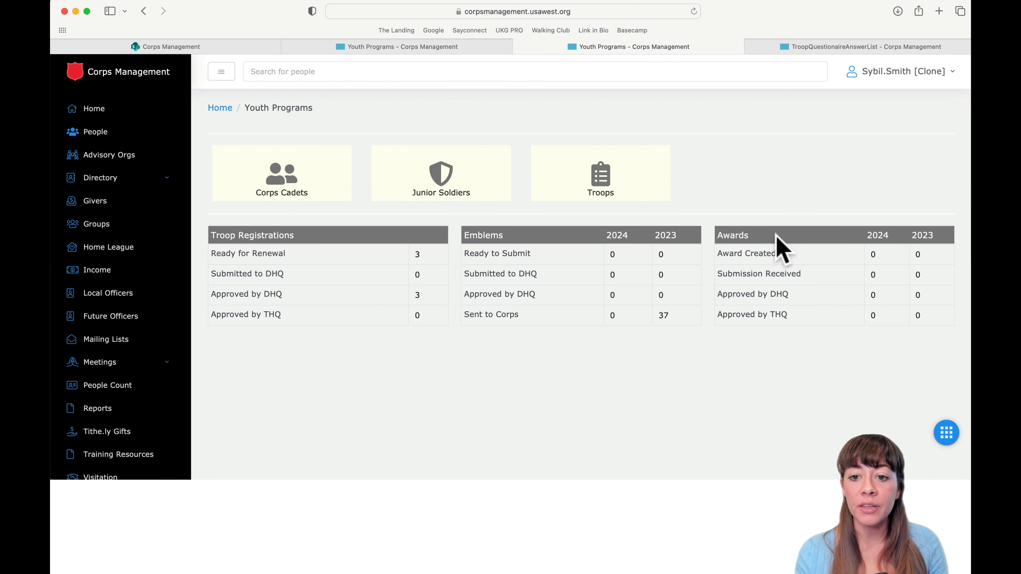
{"action": "left_click", "coordinate": [611, 180]}
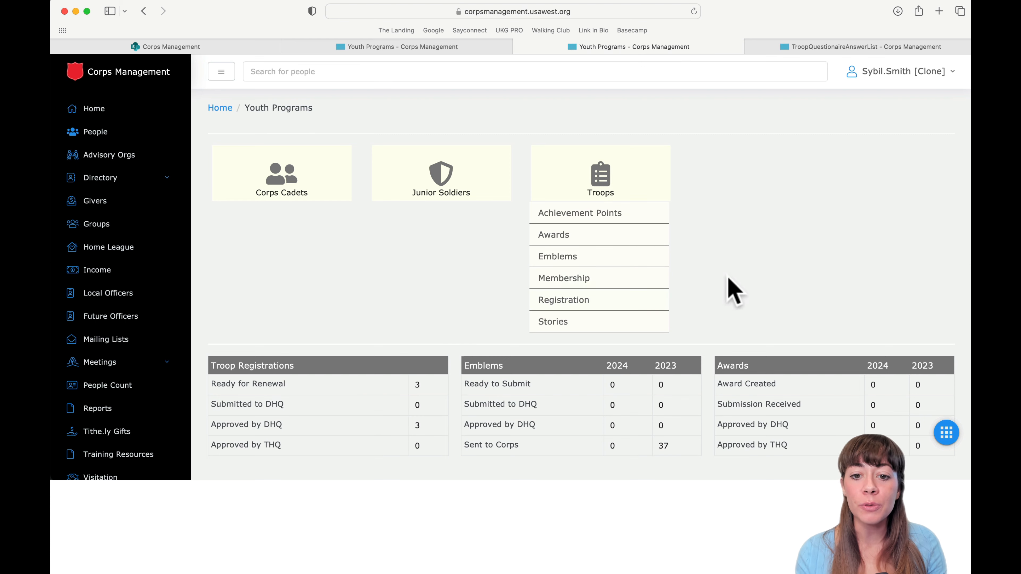
{"action": "scroll", "coordinate": [794, 229], "scroll_direction": "down", "scroll_amount": 1}
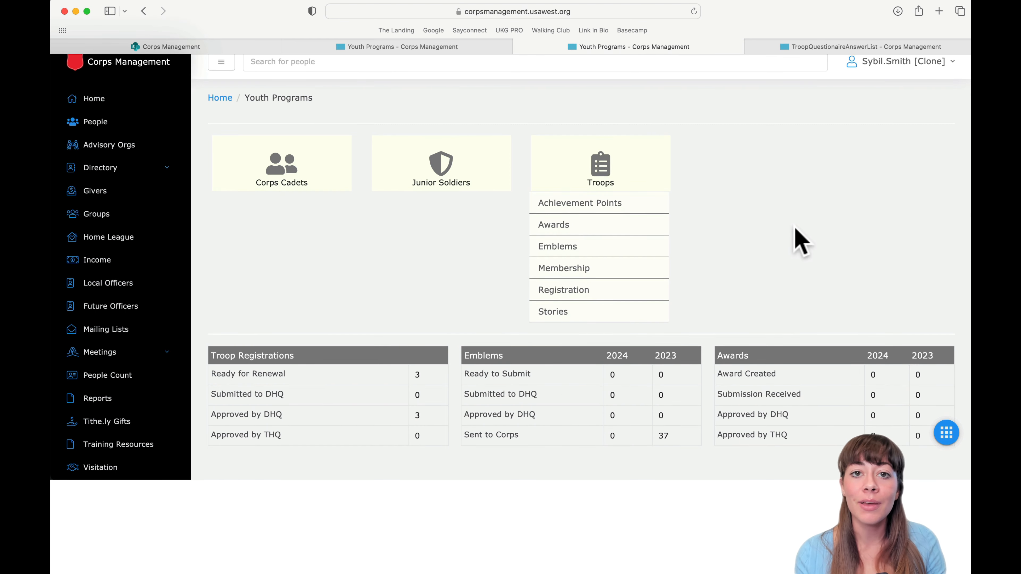